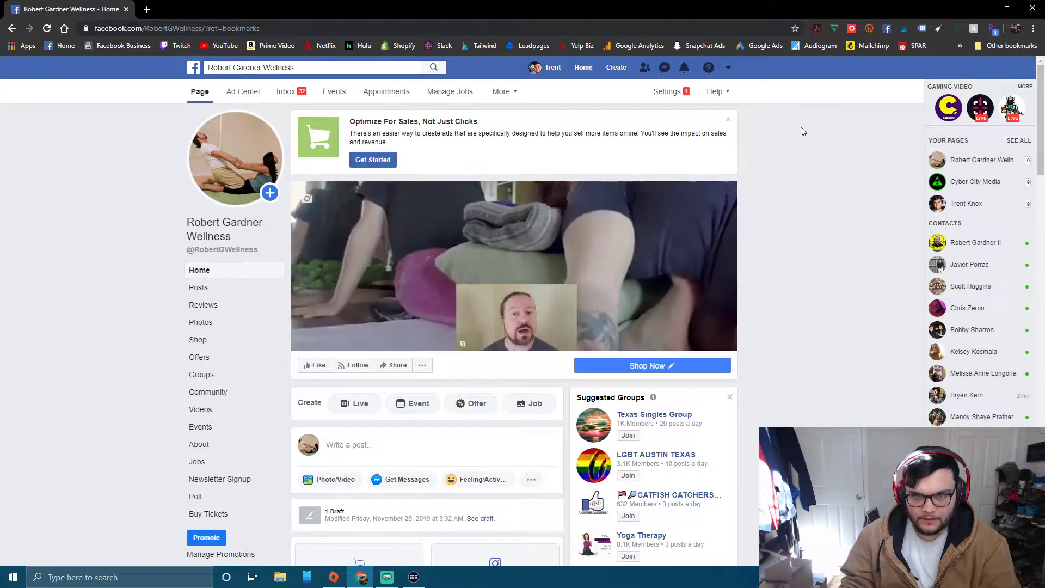
scroll(828, 221, down, 1)
scroll(825, 234, down, 4)
scroll(834, 278, down, 3)
scroll(832, 277, up, 8)
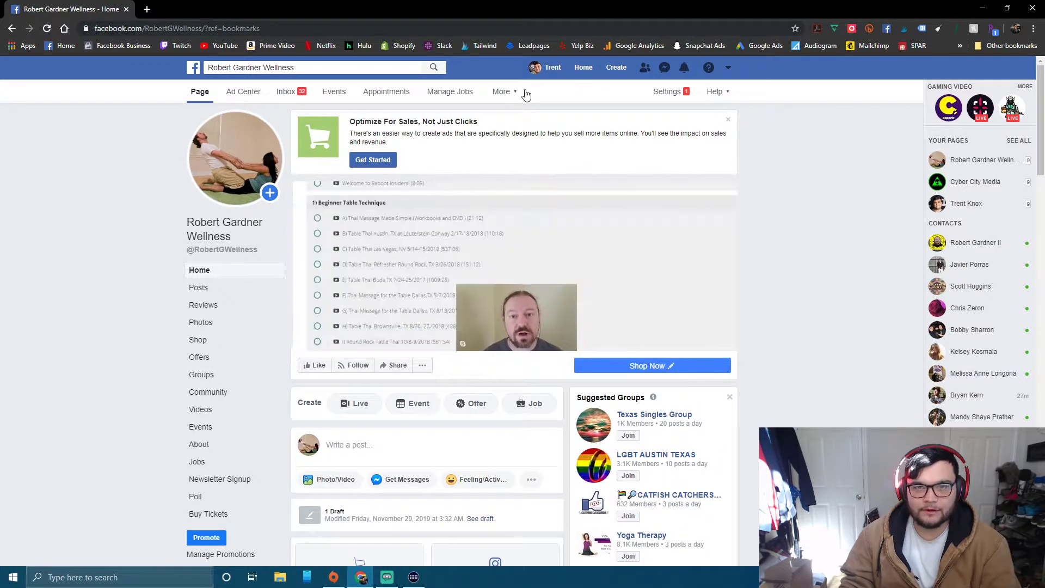
- Go to the page's publishing tools and open Creator Studio from there
click(525, 93)
click(523, 147)
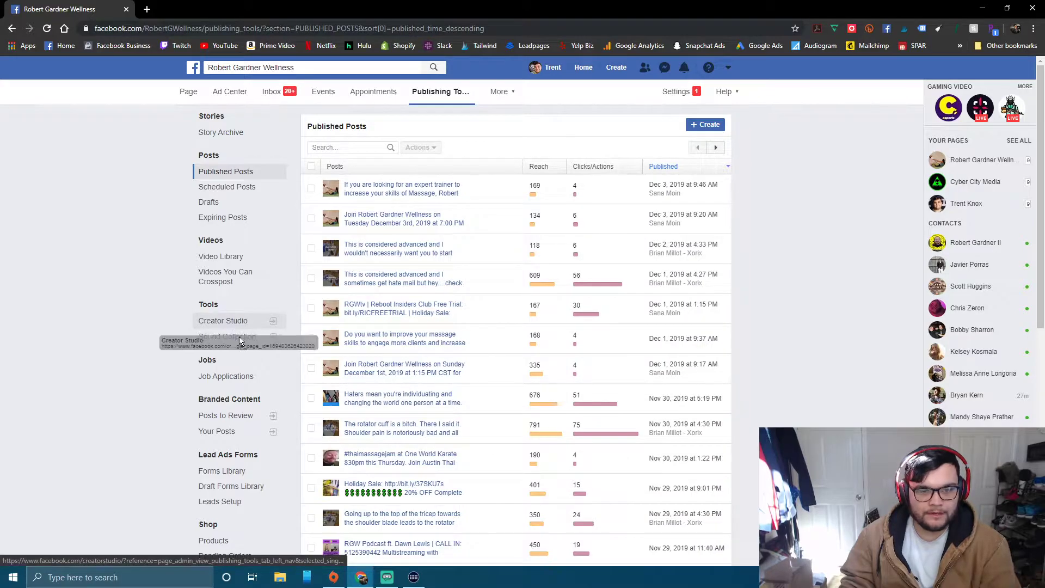
click(236, 323)
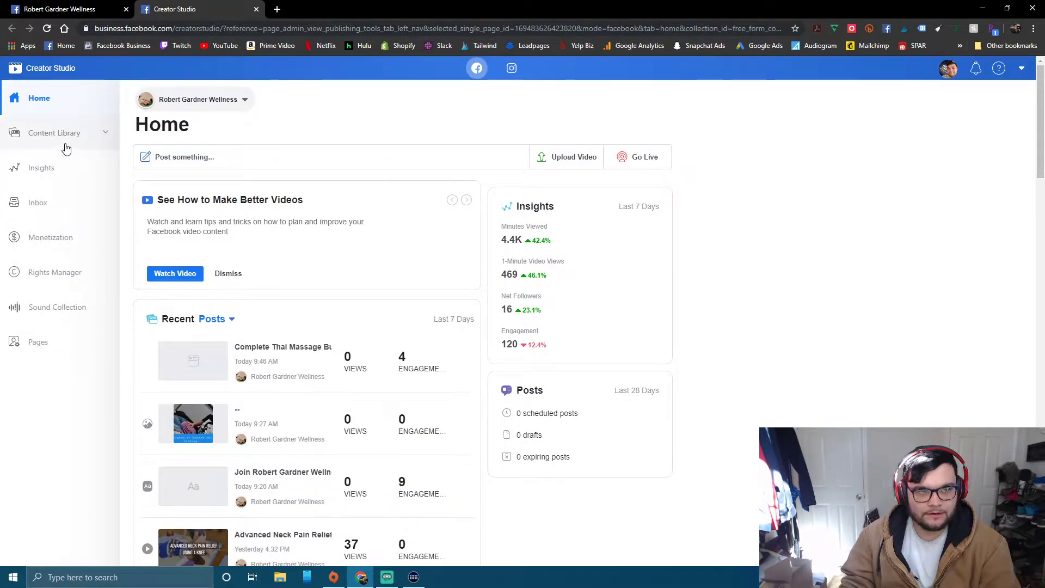
- Open the Long Video Clips playlist in the content library and start adding videos to it
click(48, 140)
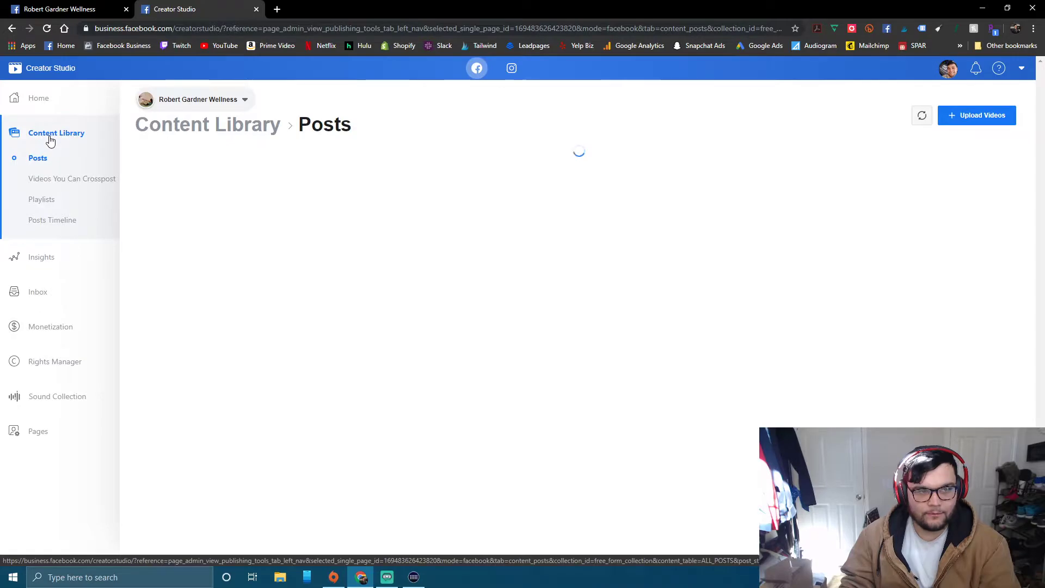
click(41, 200)
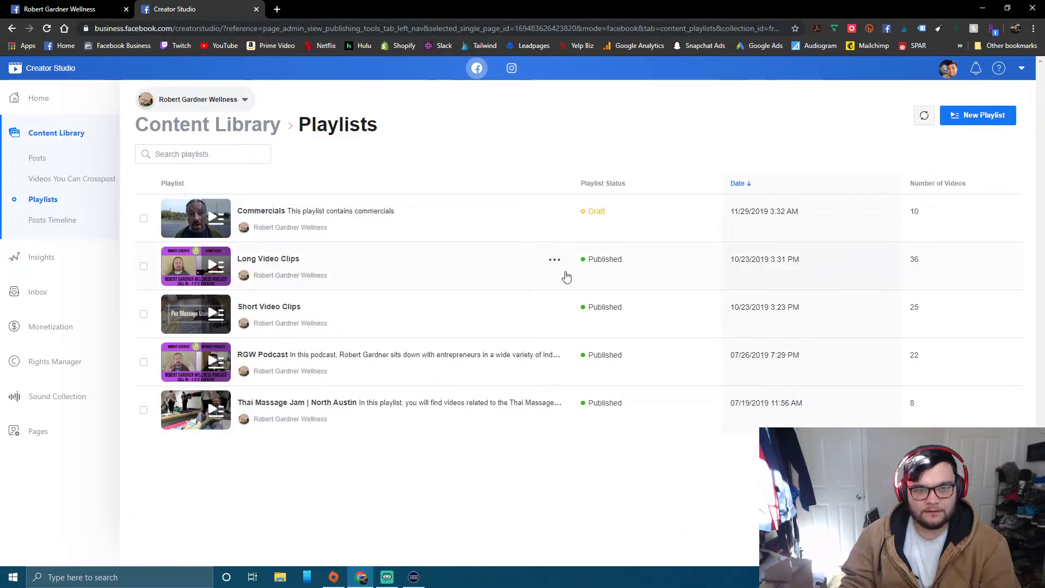
click(320, 263)
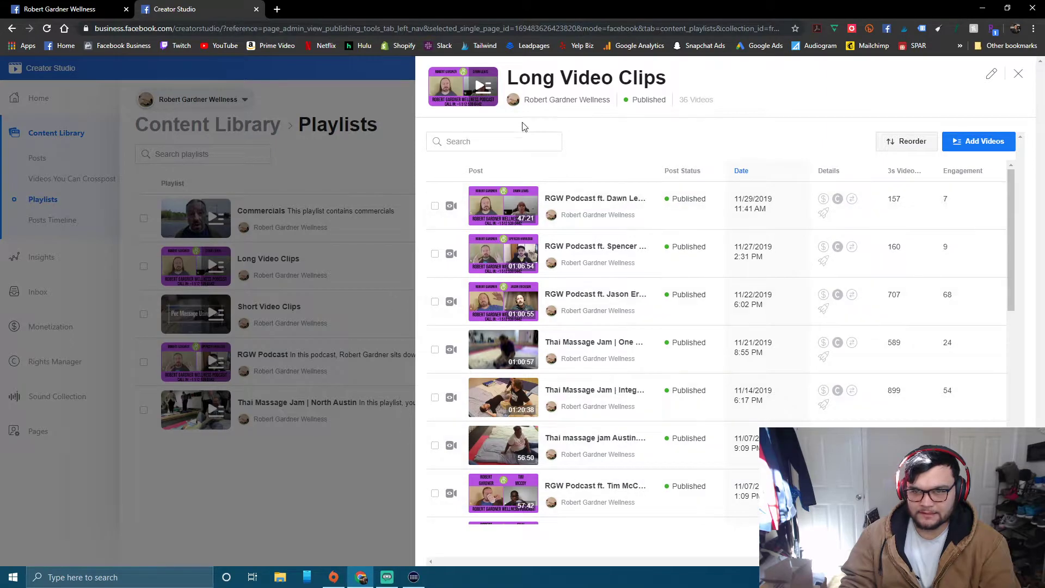
click(977, 142)
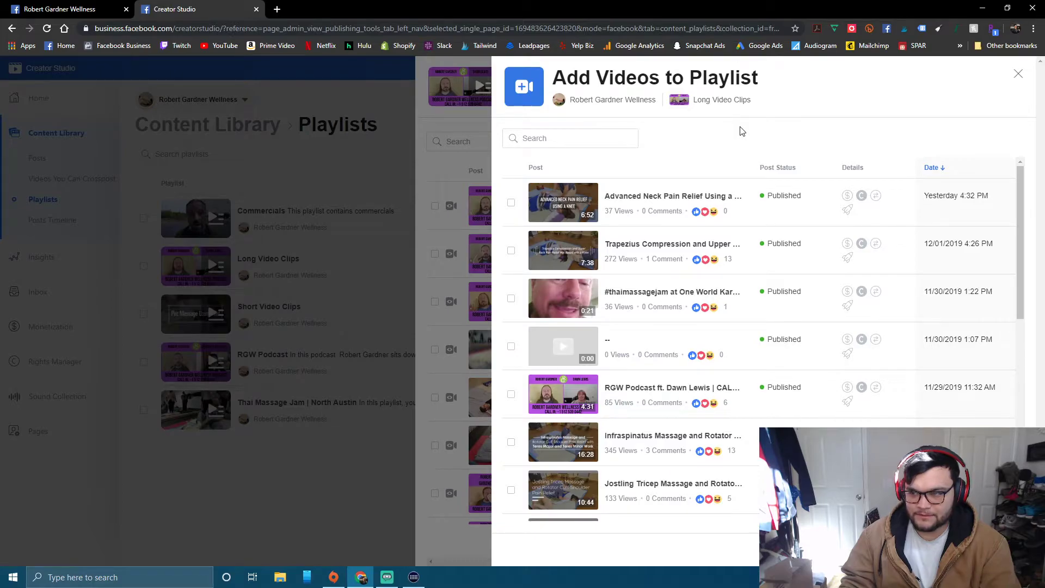
- Find the three-hour Live Call video dated 10/12/2019 among the page's videos and select it for the playlist
scroll(694, 248, down, 5)
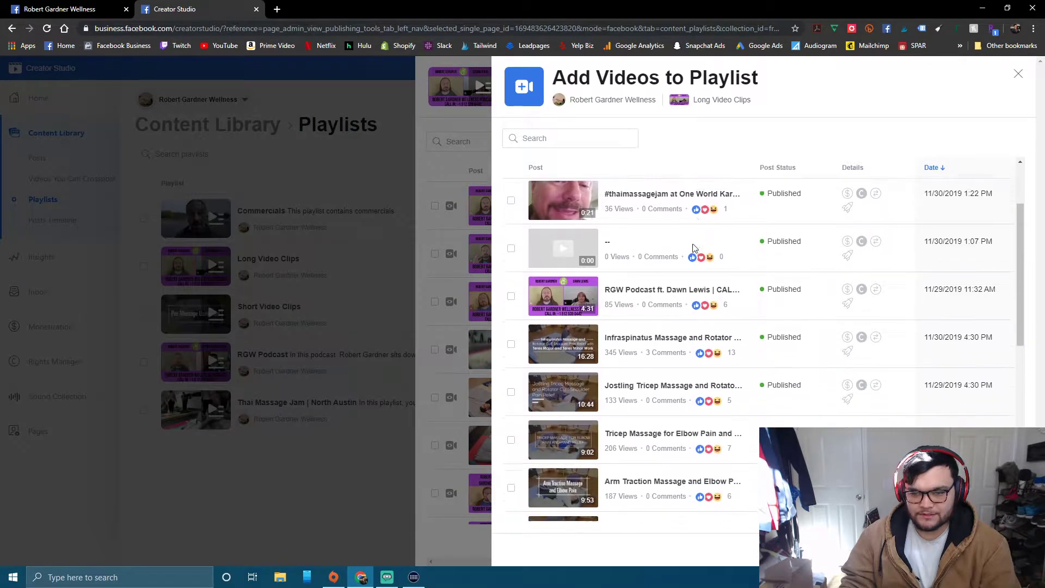
scroll(694, 248, down, 4)
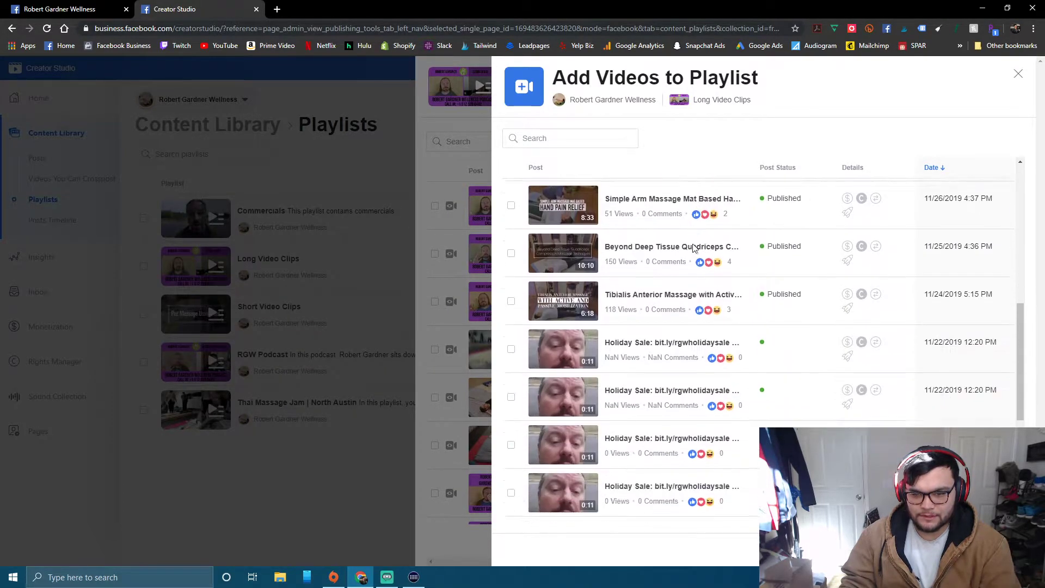
scroll(694, 248, down, 1)
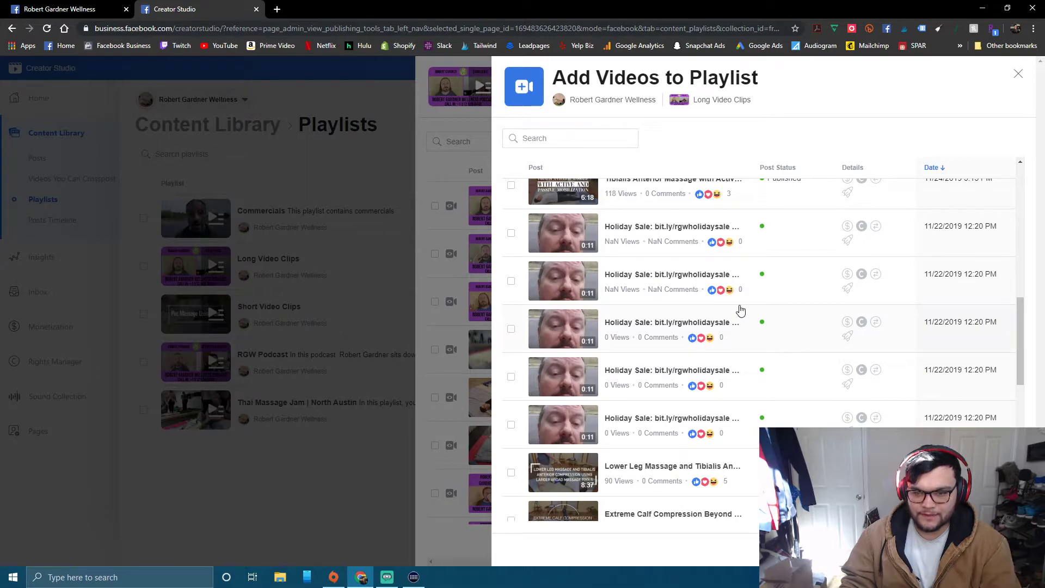
scroll(740, 311, down, 8)
scroll(740, 310, down, 10)
scroll(740, 311, down, 8)
scroll(740, 311, down, 8)
scroll(740, 310, down, 8)
scroll(740, 310, down, 8)
scroll(740, 310, down, 6)
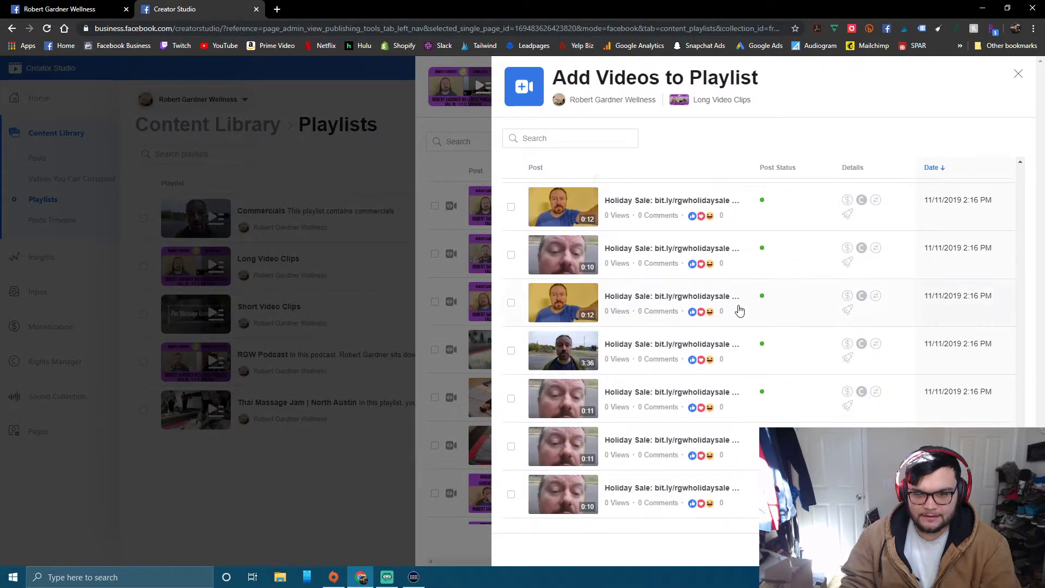
scroll(740, 310, down, 8)
scroll(740, 309, down, 8)
scroll(740, 309, down, 8)
scroll(740, 309, down, 8)
scroll(740, 309, down, 6)
scroll(740, 309, down, 5)
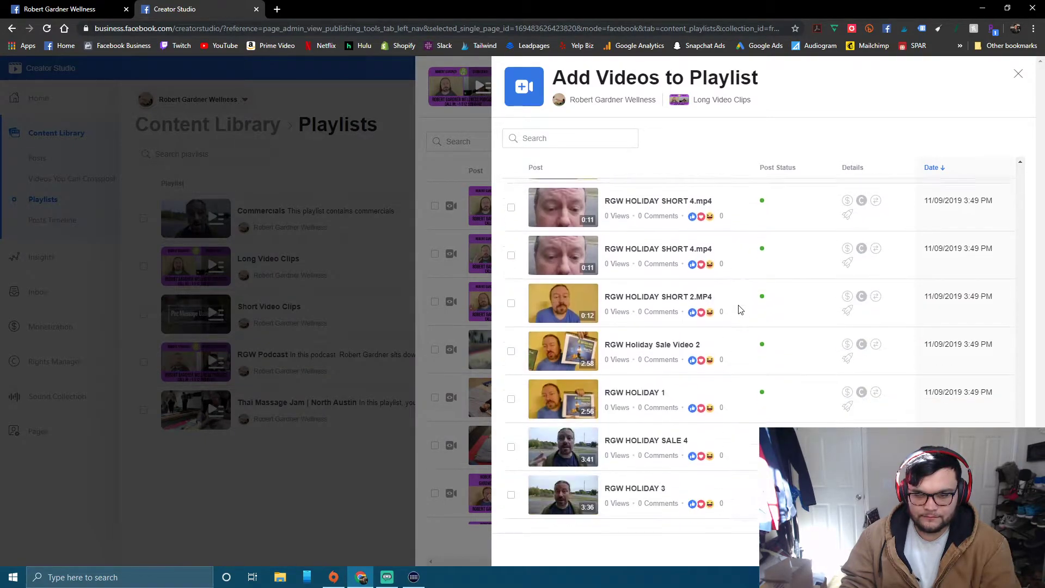
scroll(739, 309, down, 5)
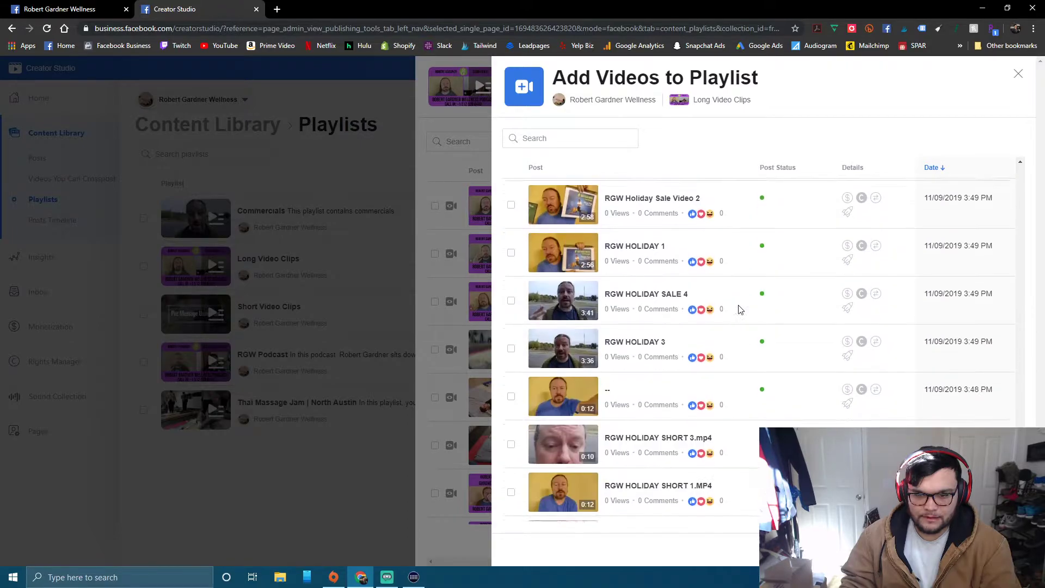
scroll(740, 309, down, 6)
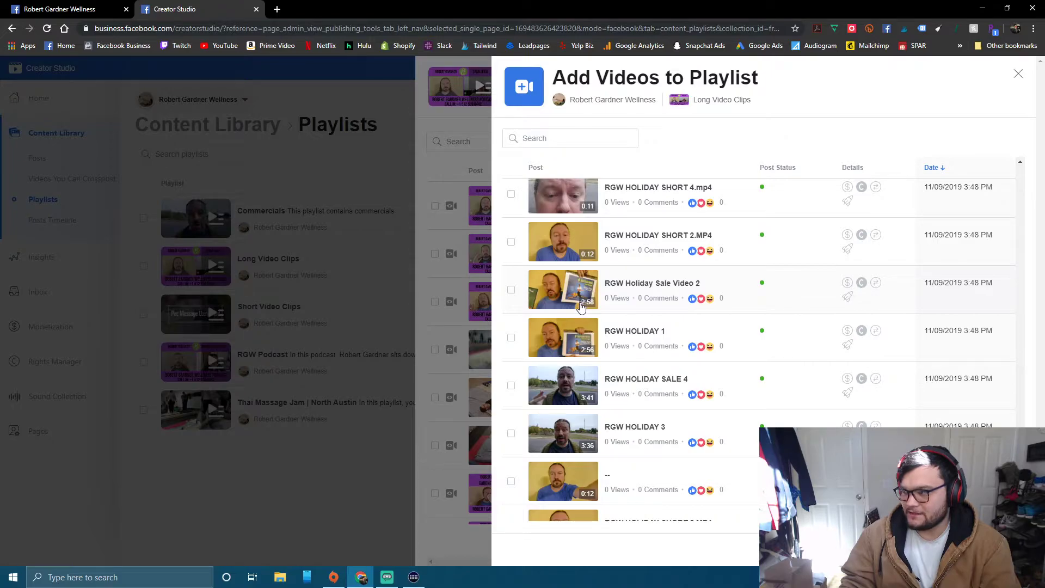
scroll(586, 306, down, 10)
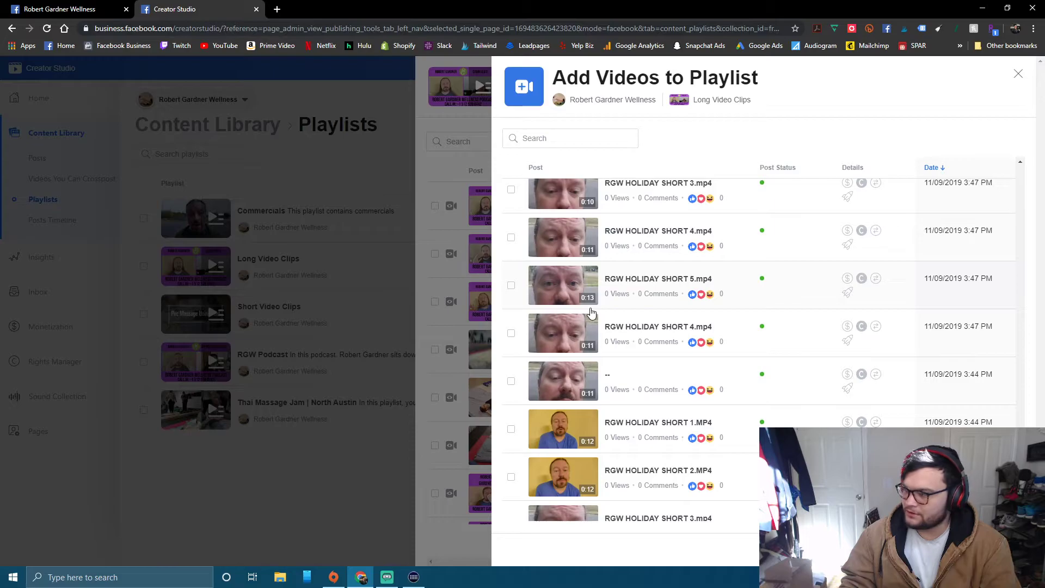
scroll(591, 312, down, 10)
scroll(591, 312, down, 10)
scroll(591, 311, down, 10)
scroll(583, 312, down, 10)
scroll(585, 312, down, 10)
scroll(586, 313, down, 10)
scroll(586, 315, down, 8)
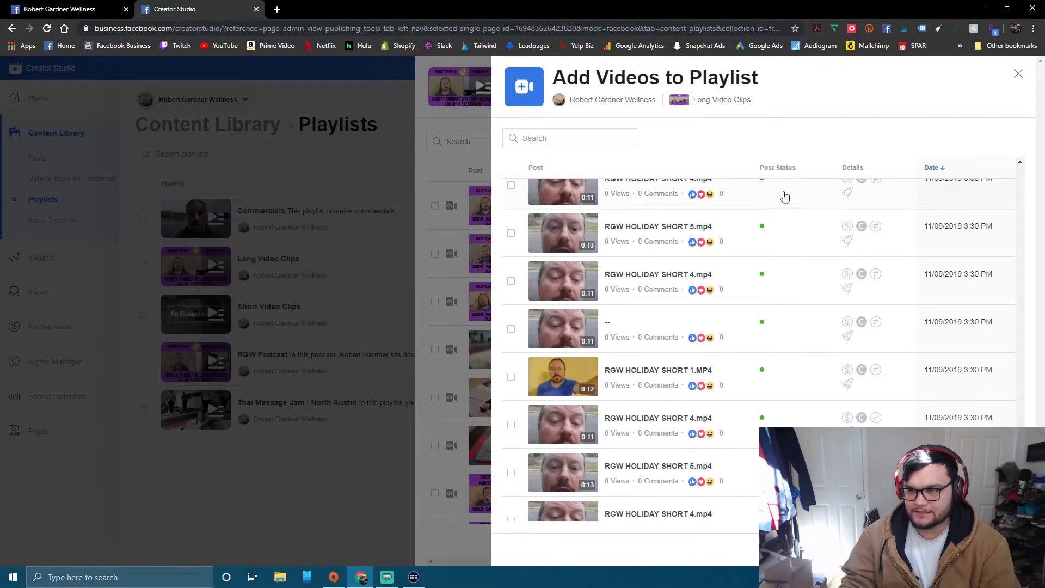
scroll(782, 190, down, 3)
scroll(782, 191, down, 6)
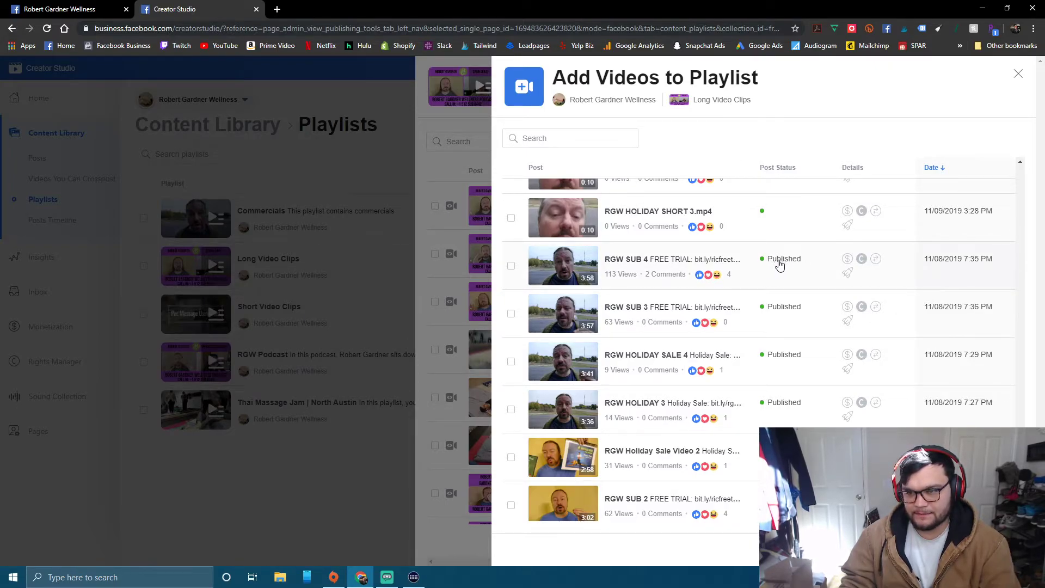
scroll(703, 293, down, 6)
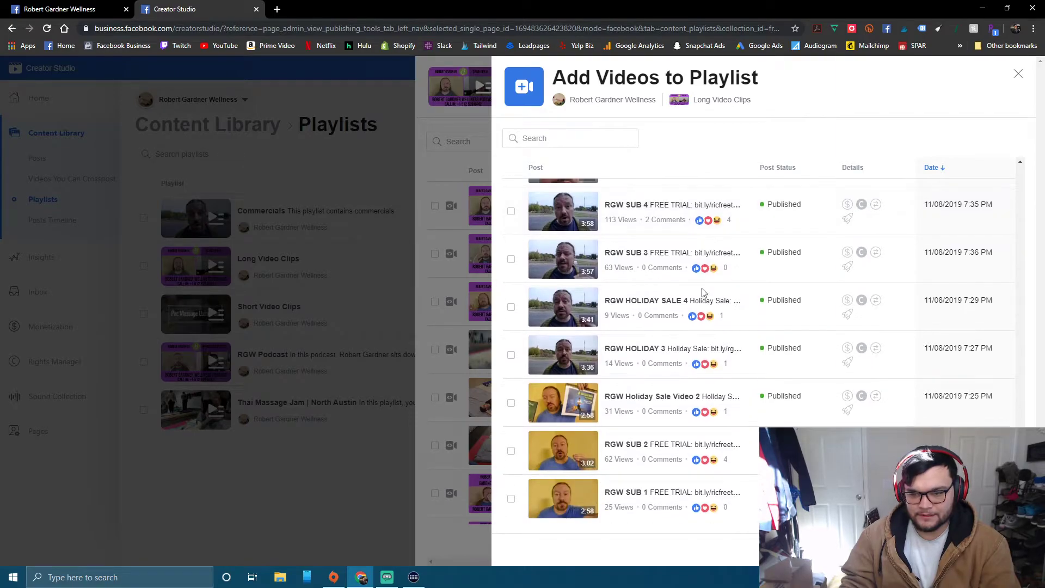
scroll(702, 292, down, 10)
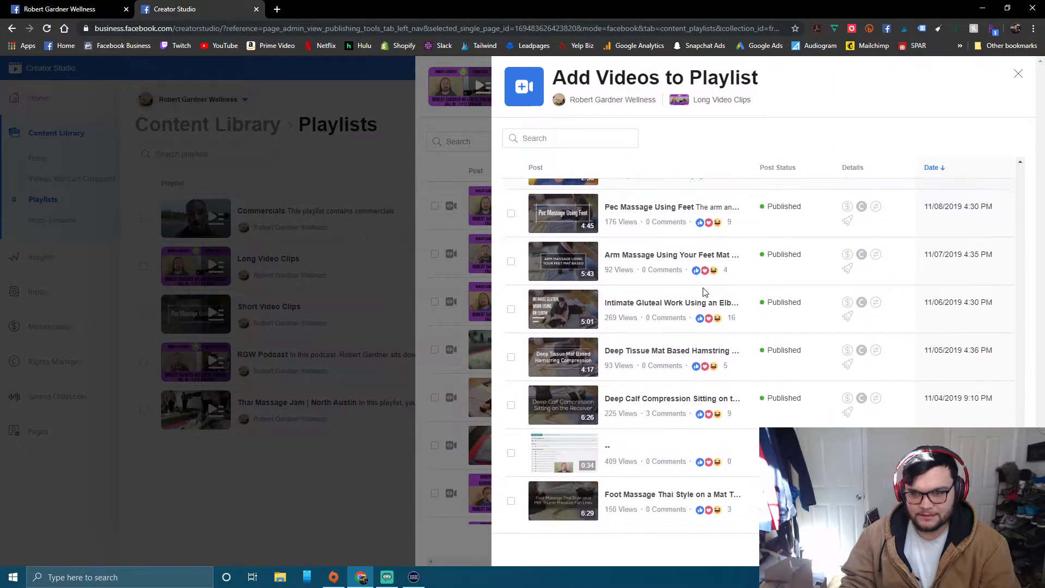
scroll(690, 291, down, 10)
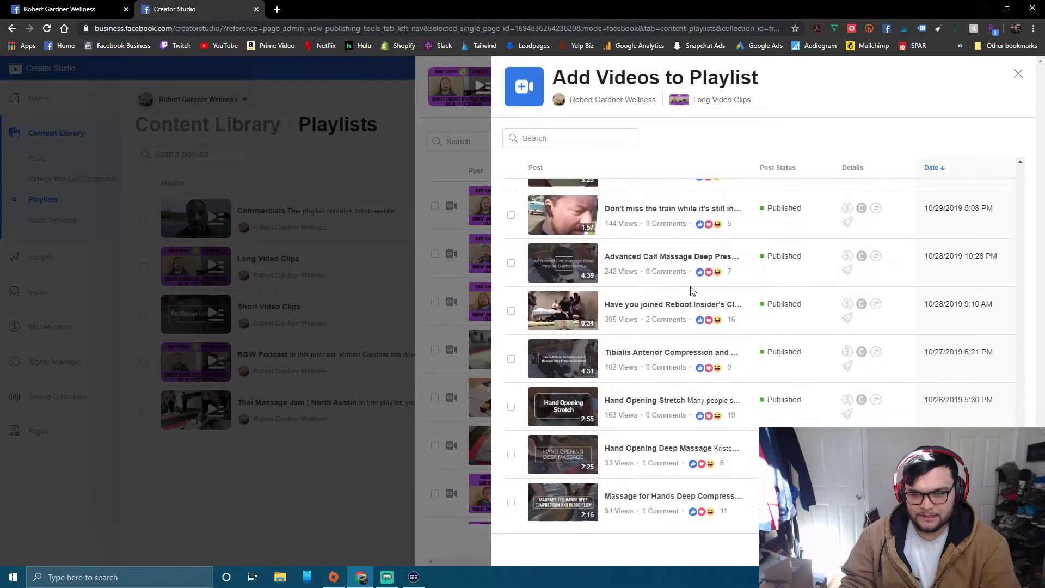
scroll(690, 291, down, 8)
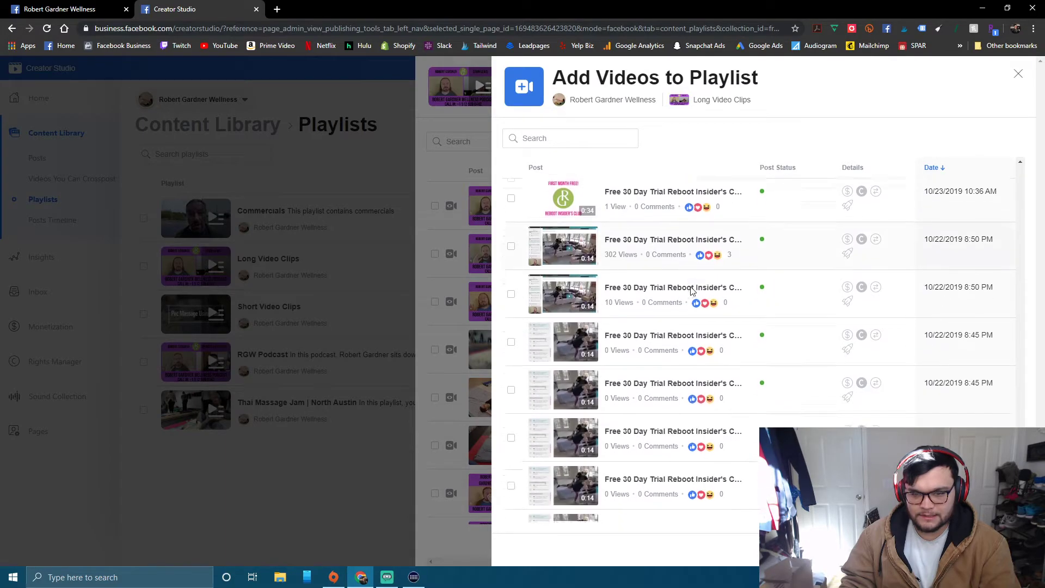
scroll(691, 291, down, 10)
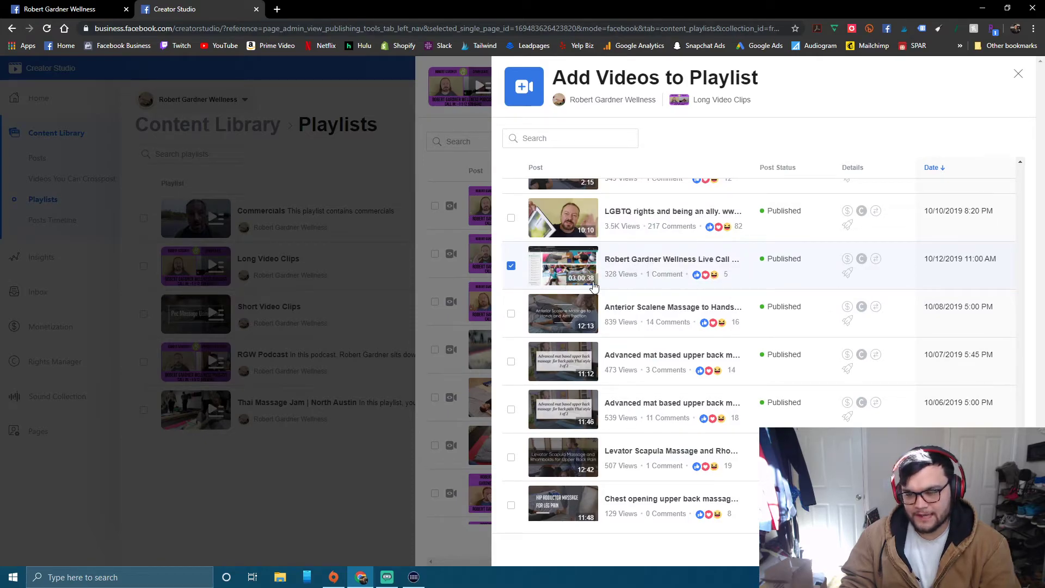
- Select the 39-minute RGW Podcast video dated 08/14/2019 for the Long Video Clips playlist
scroll(670, 294, down, 6)
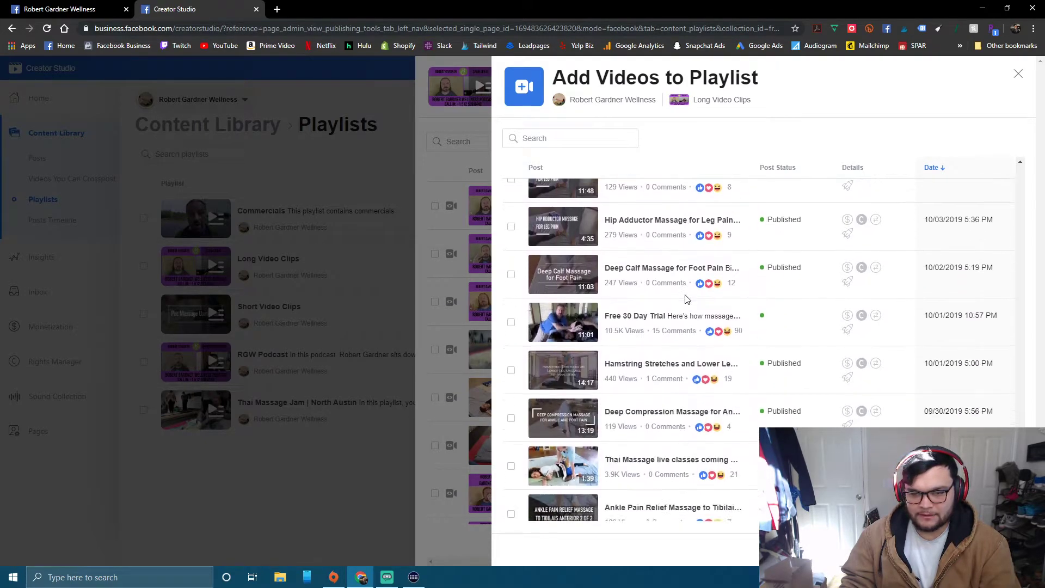
scroll(673, 298, down, 8)
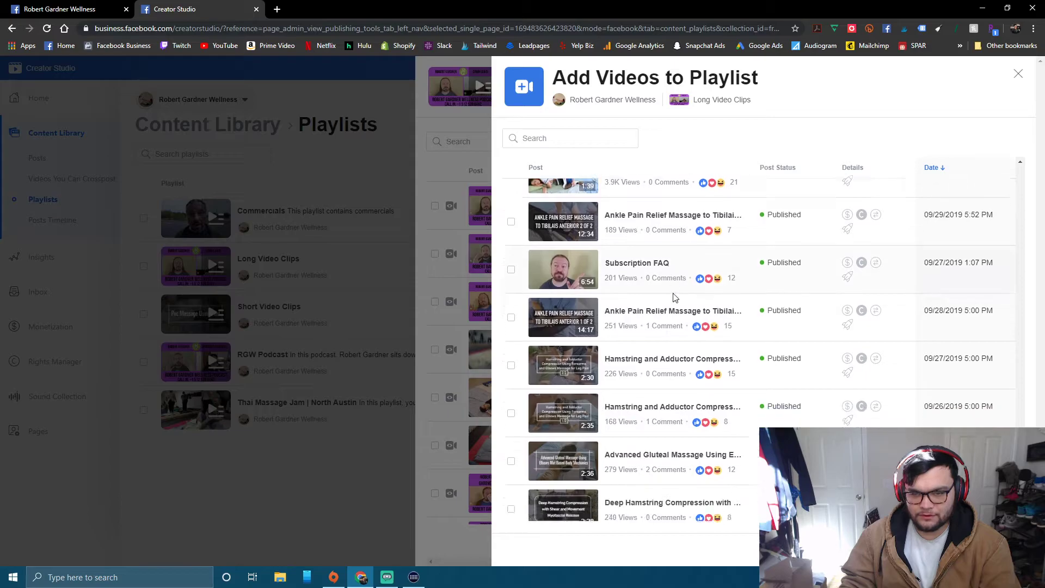
scroll(673, 298, down, 8)
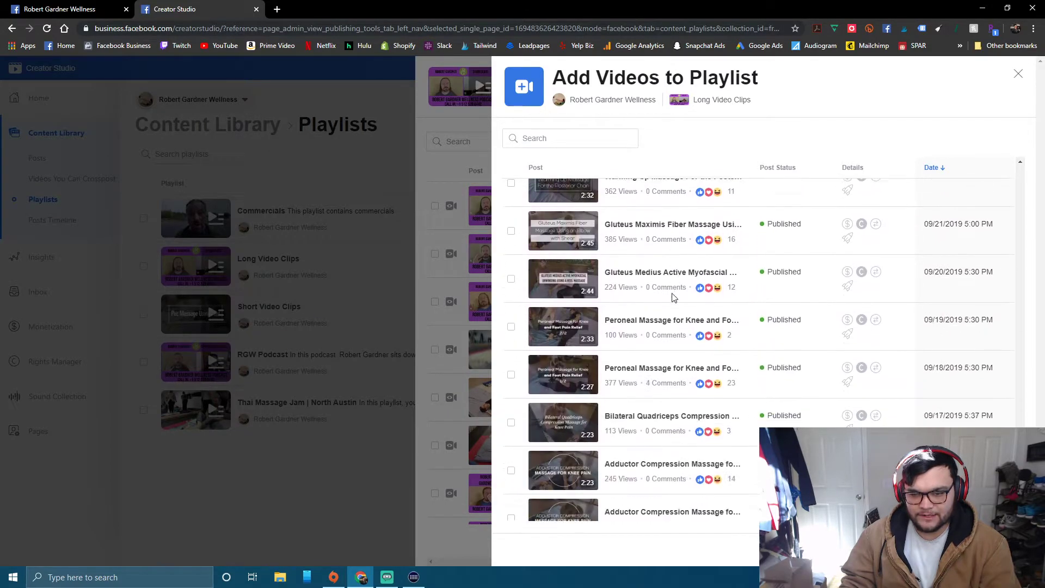
scroll(673, 298, down, 7)
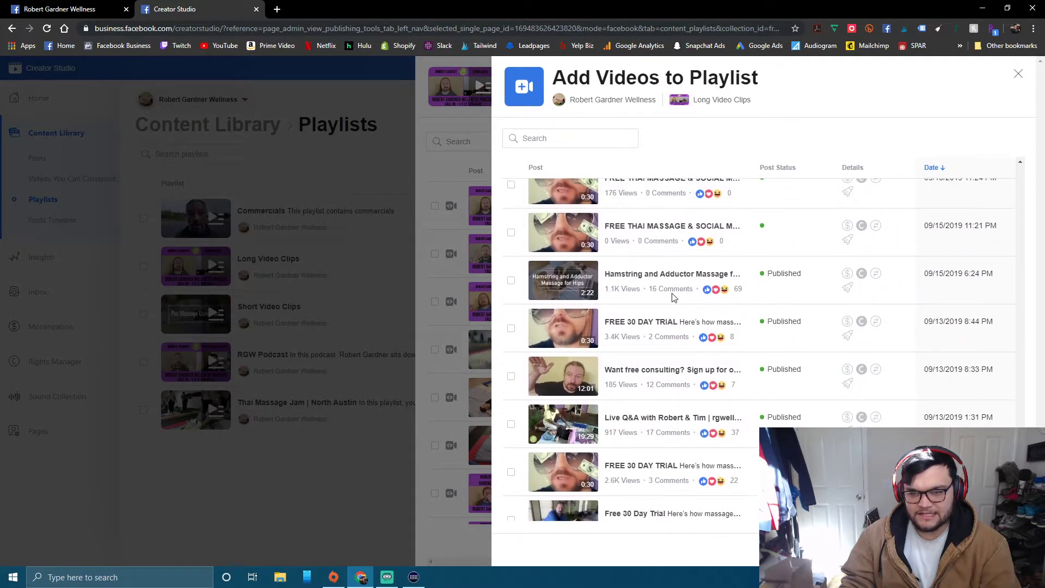
scroll(674, 298, down, 6)
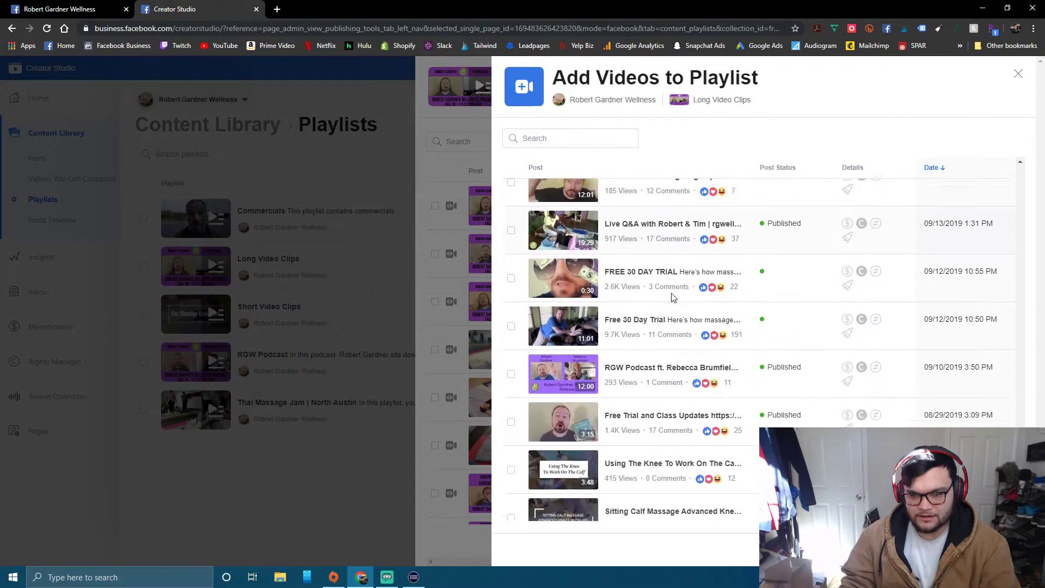
scroll(671, 297, down, 4)
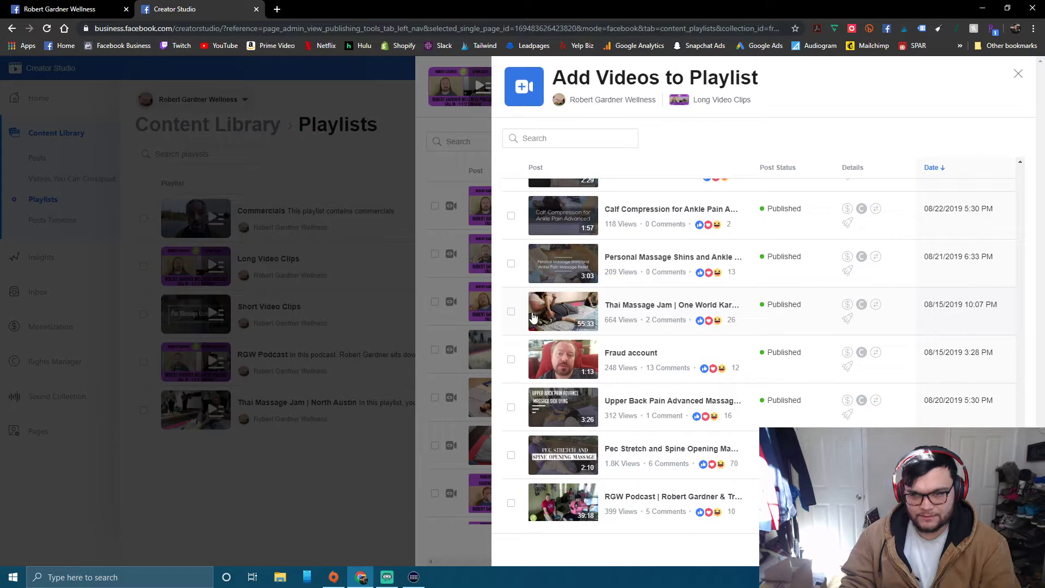
scroll(671, 305, down, 3)
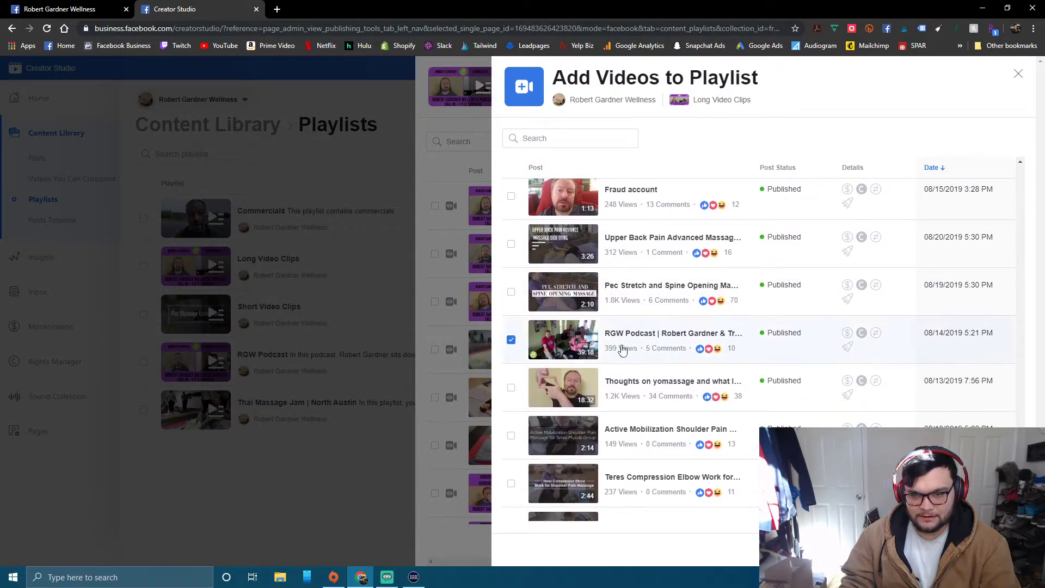
- Select the 59:47 Thai Massage Jam video dated 08/01/2019 and the RGW Podcast entrepreneurship video dated 07/26/2019 for the playlist
scroll(647, 344, down, 6)
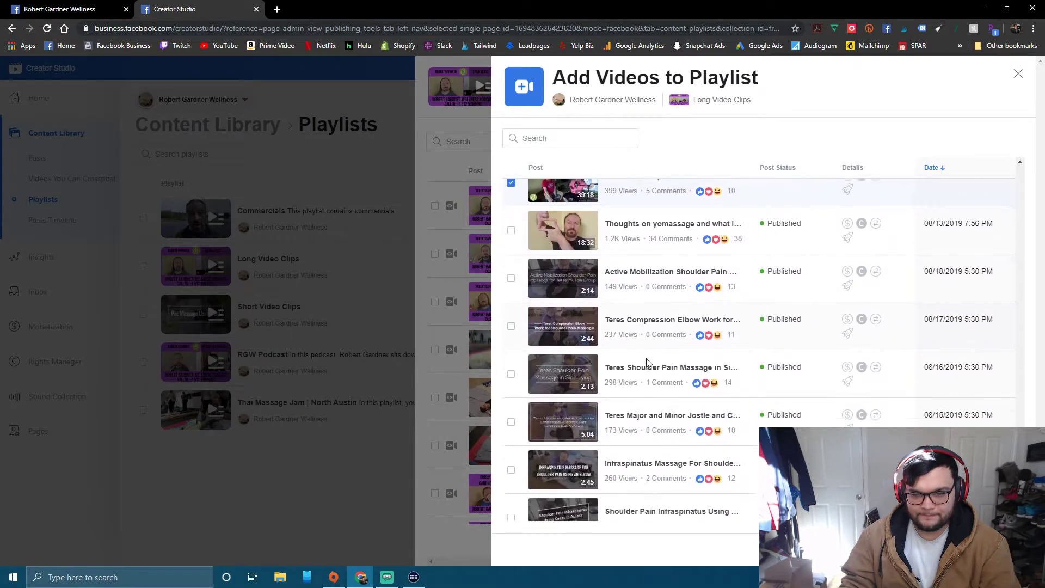
scroll(646, 363, down, 7)
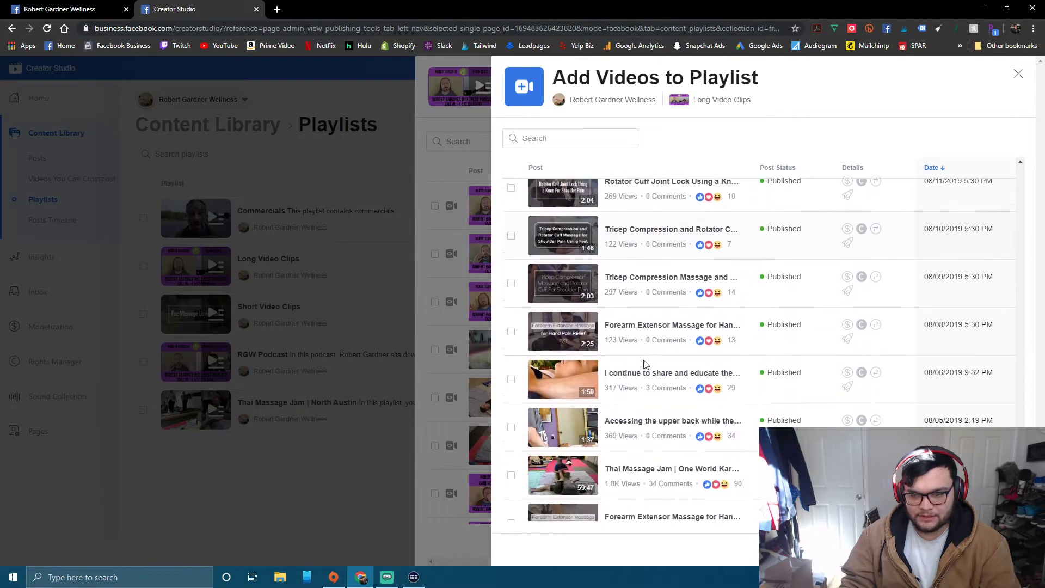
scroll(645, 364, down, 2)
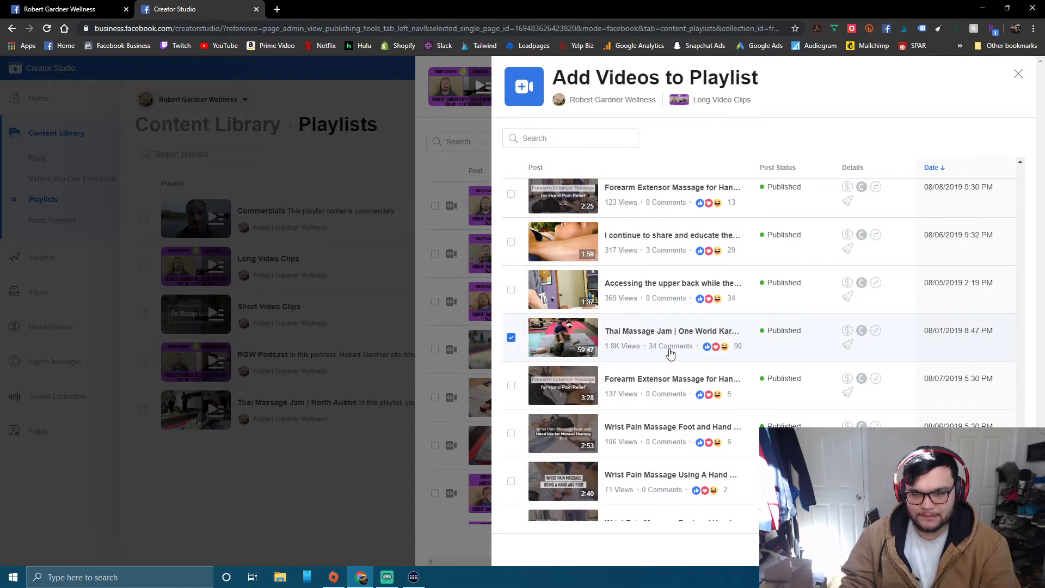
scroll(669, 353, down, 8)
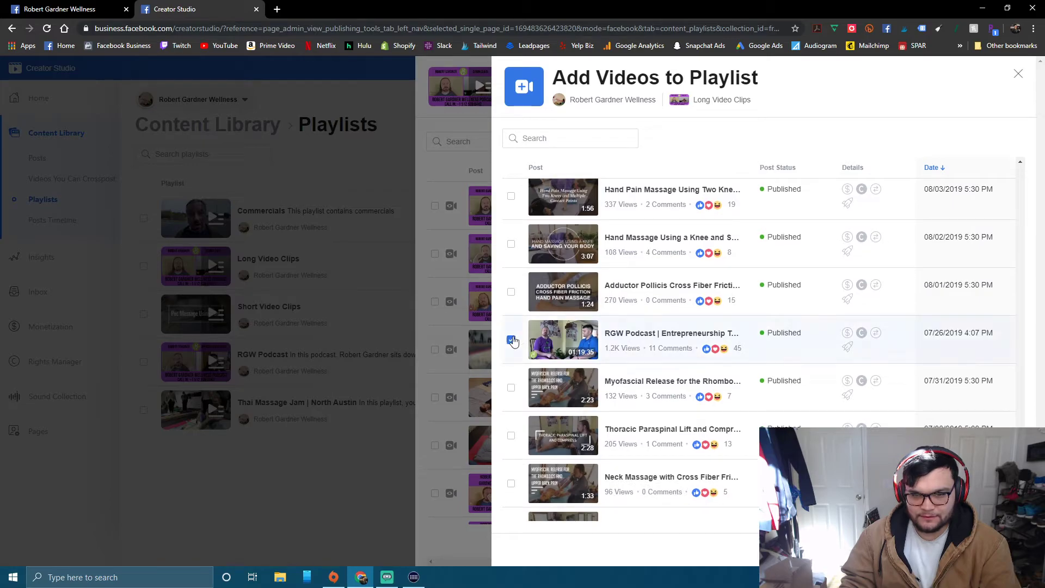
- Find the 01:40:44 Thai Massage Jam Crossfit video dated 06/27/2019 and select it for the Long Video Clips playlist
scroll(647, 359, down, 10)
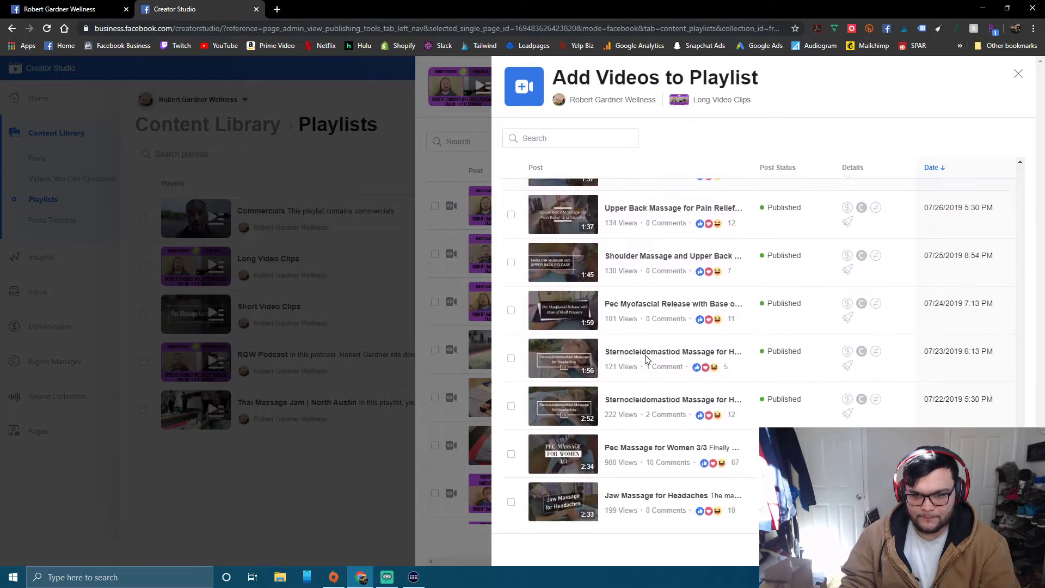
scroll(646, 360, down, 5)
scroll(646, 360, down, 9)
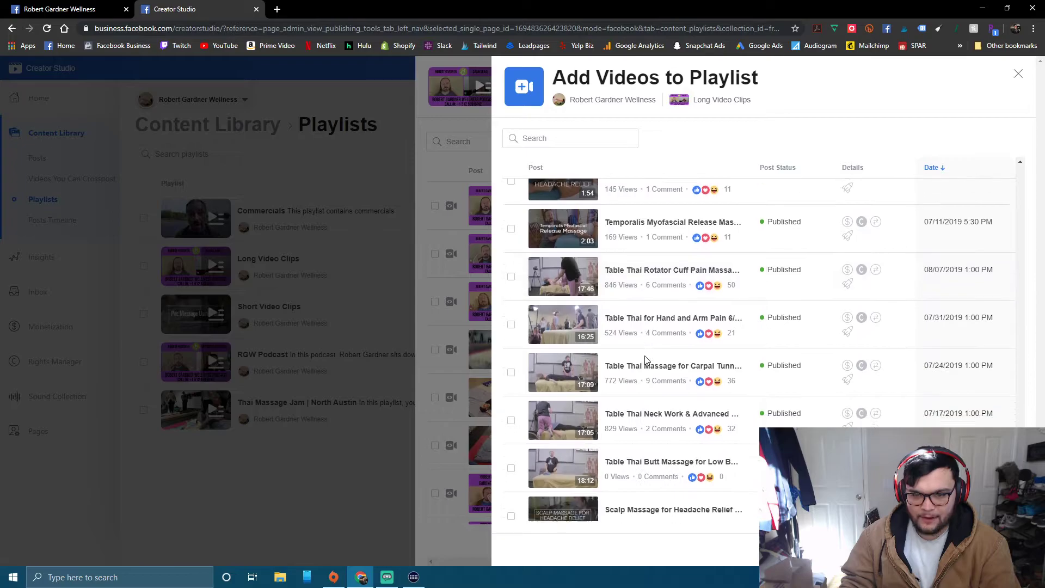
scroll(645, 359, down, 8)
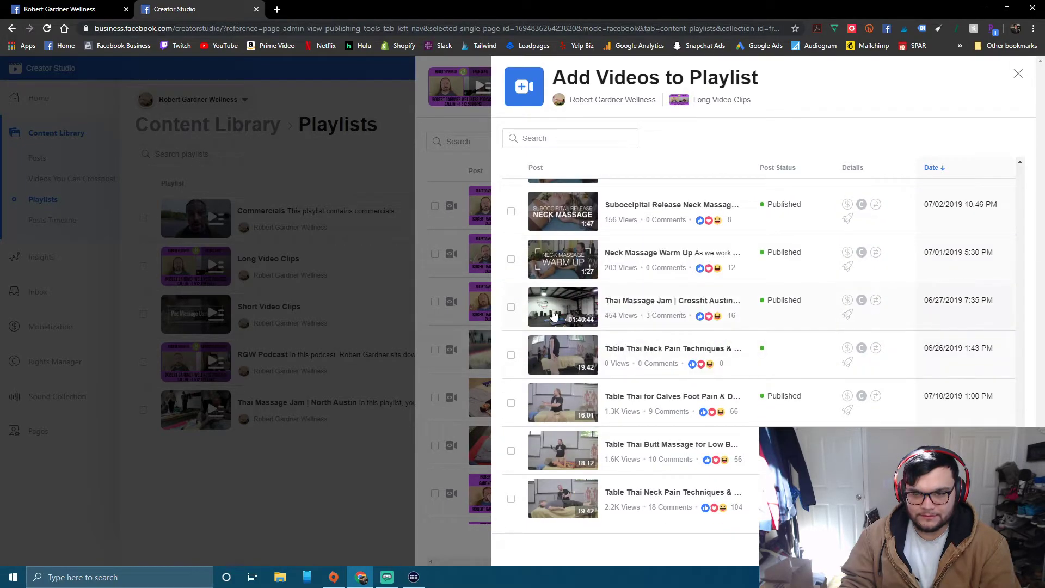
- Select the 57:20 live video dated 06/13/2019 and the 01:05:18 free Upper Back & Neck Pain class dated 06/06/2019 for the playlist
scroll(642, 377, down, 9)
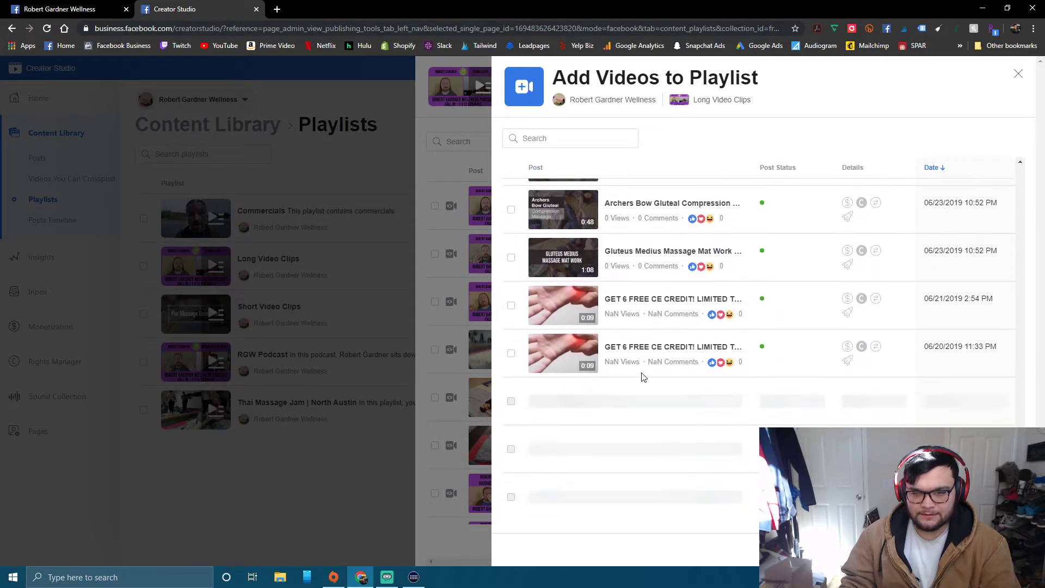
scroll(642, 362, down, 7)
scroll(642, 362, down, 3)
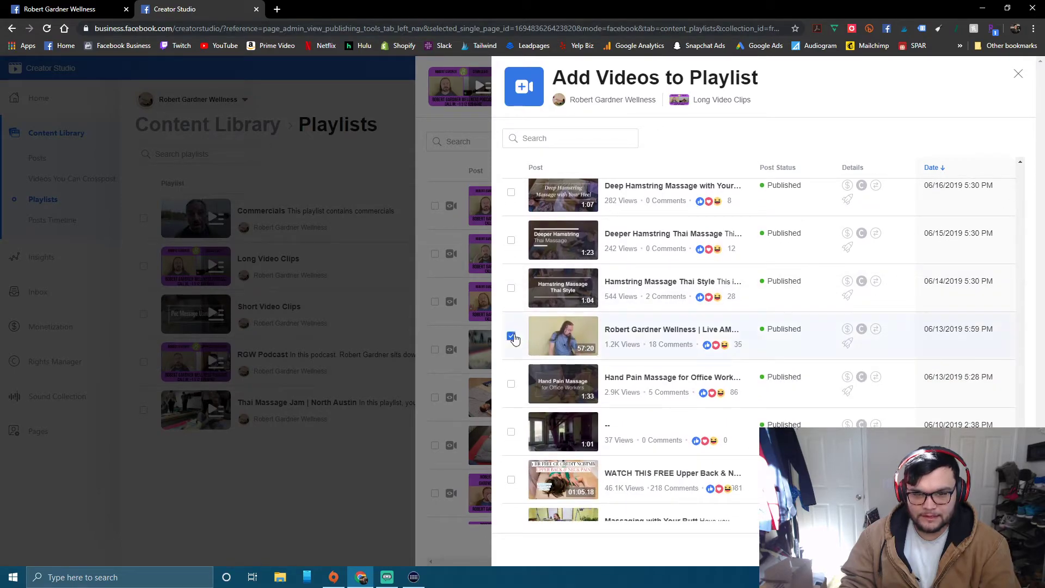
scroll(626, 339, down, 2)
click(512, 370)
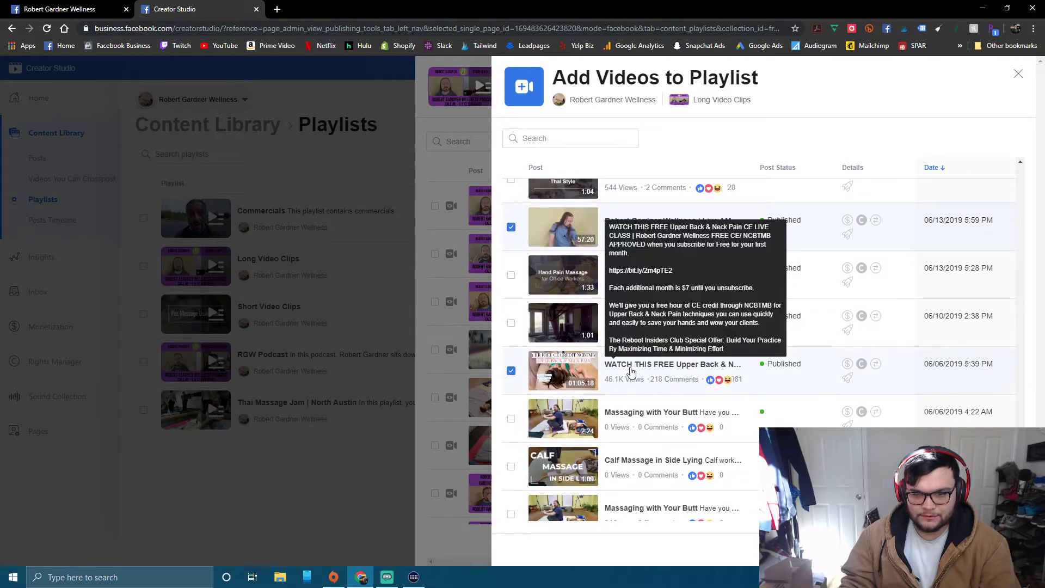
- Select the 34:16 "Join the Netflix of massage" video dated 06/03/2019 for the playlist
scroll(645, 353, down, 5)
scroll(647, 339, down, 10)
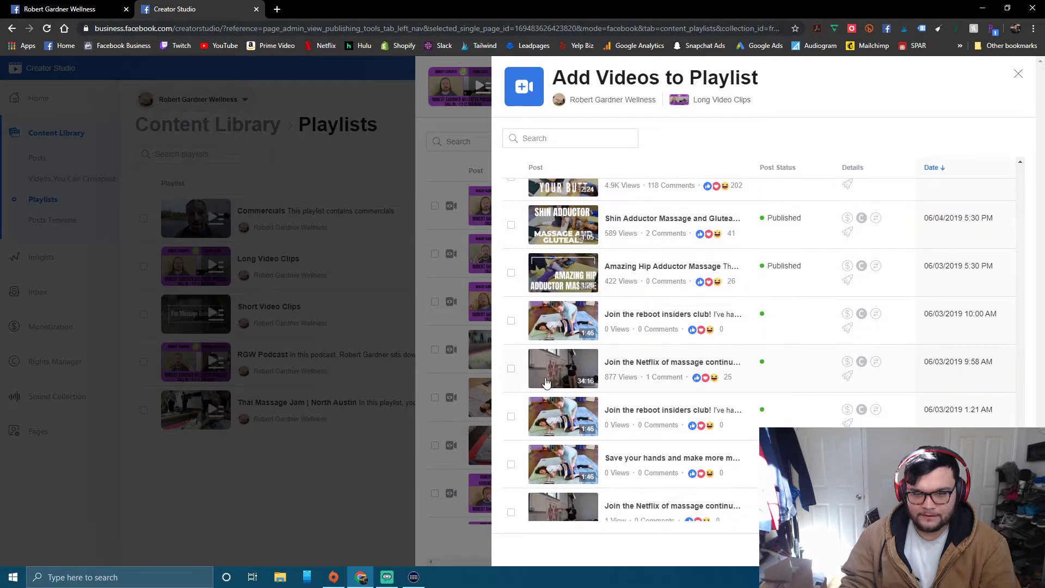
click(511, 371)
scroll(577, 370, down, 4)
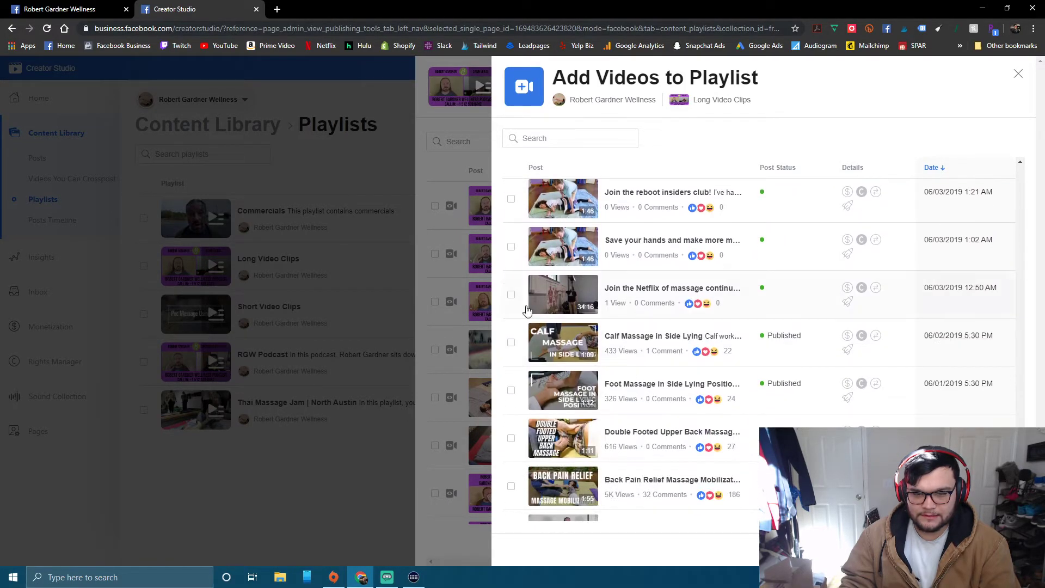
- Select the Disruption is Coming, Table Thai Marketing and Culture, Table Thai at Lauterstein and Thinkery Demo videos from May 2019 for the playlist
scroll(514, 305, down, 4)
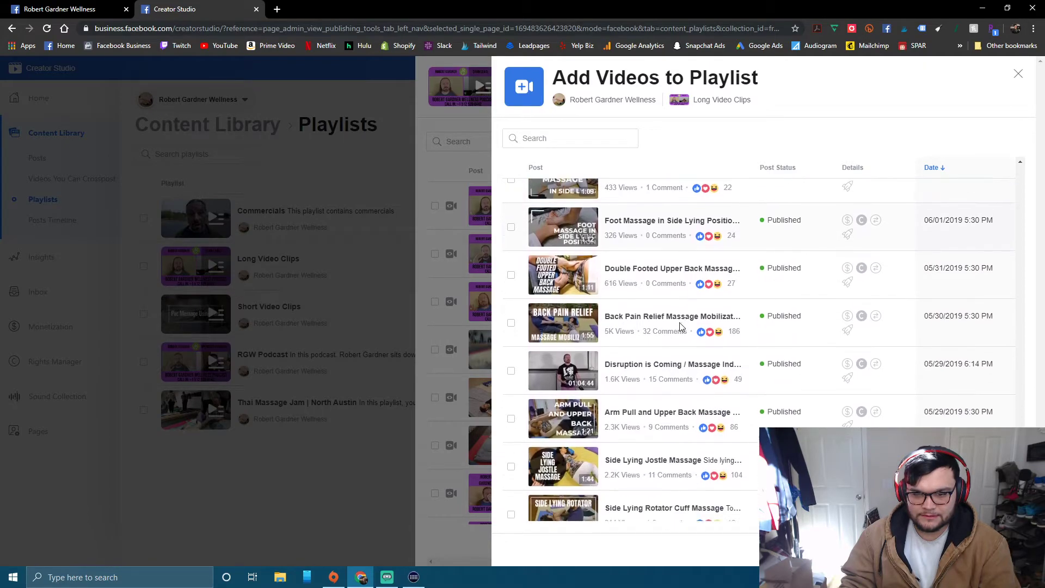
scroll(705, 340, down, 6)
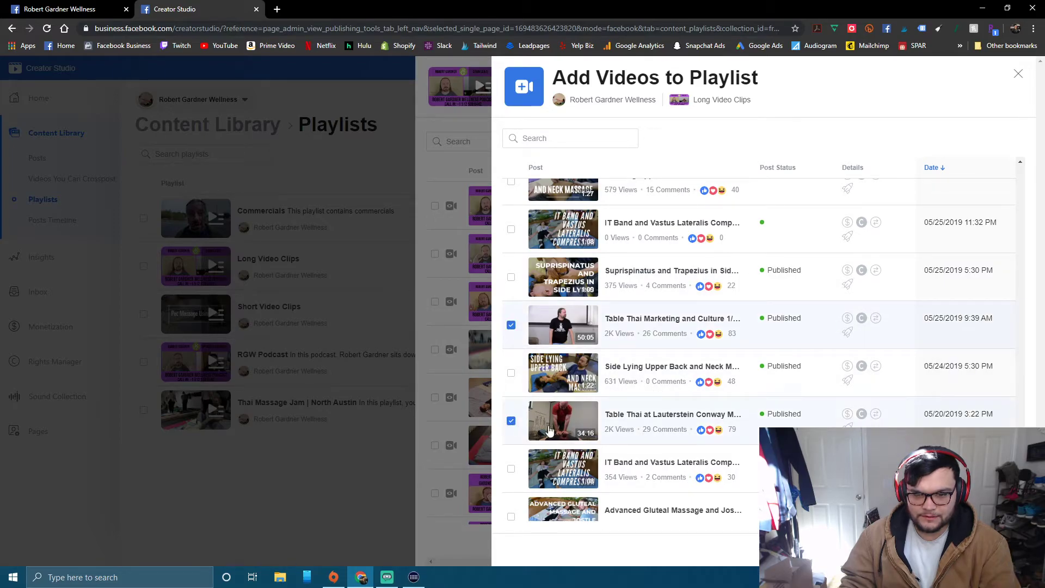
scroll(660, 430, down, 2)
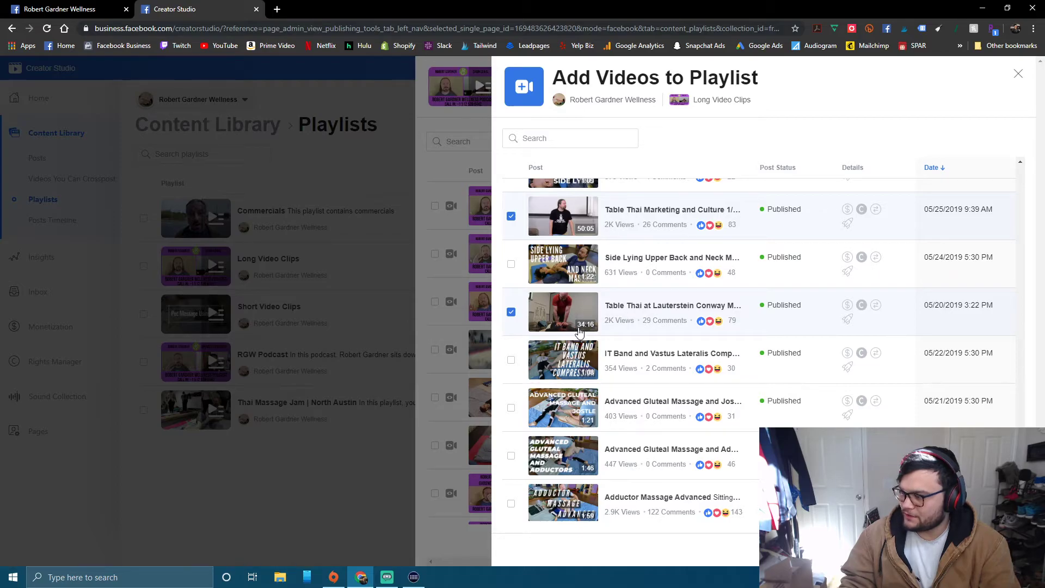
scroll(673, 387, down, 4)
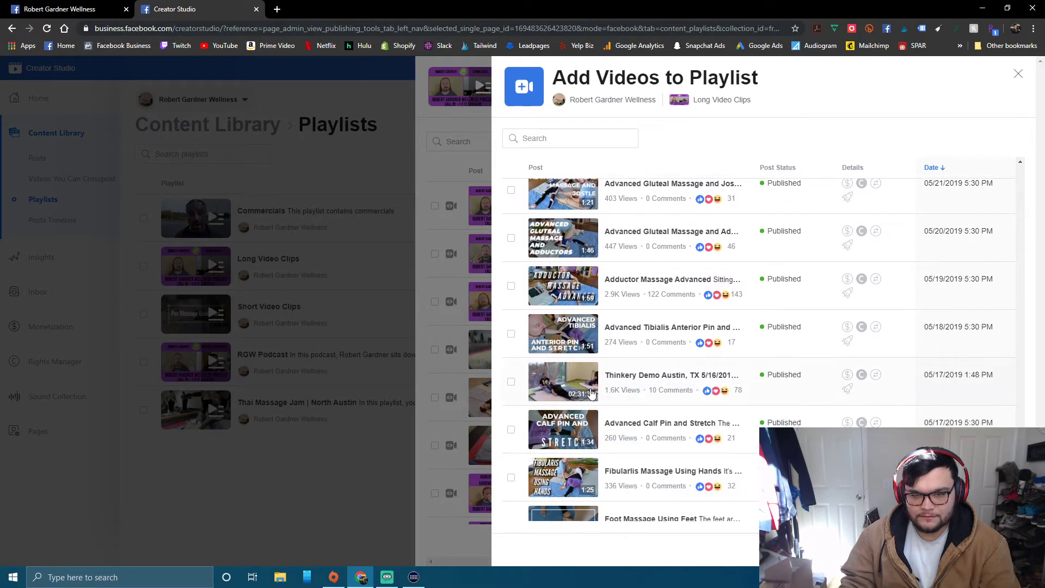
- Look through the page's older videos back to March 2019 for more long recordings
scroll(629, 403, down, 4)
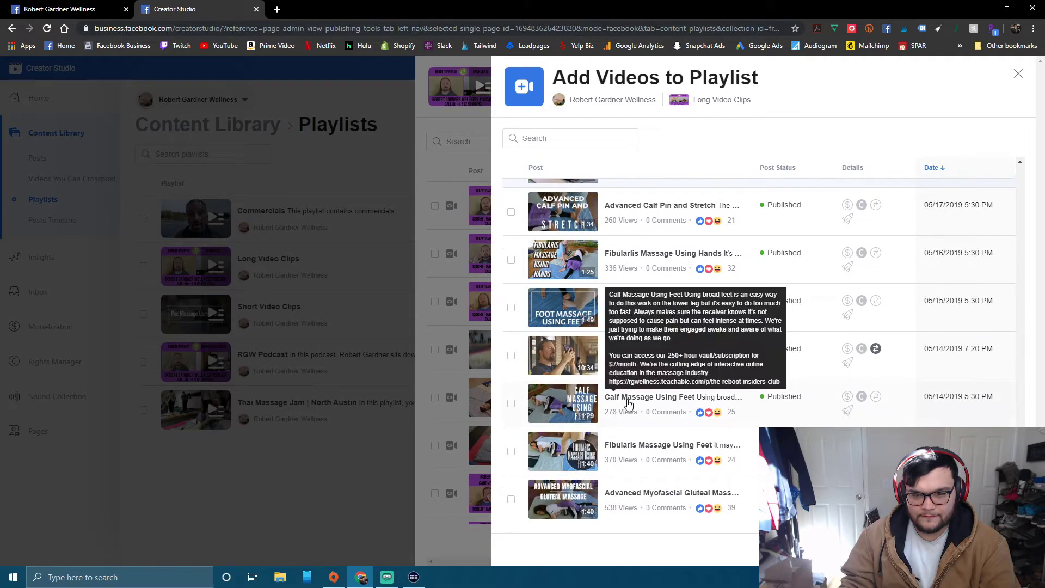
scroll(629, 403, down, 6)
scroll(629, 404, down, 7)
scroll(627, 402, down, 9)
scroll(626, 403, down, 9)
scroll(627, 403, down, 7)
scroll(627, 402, down, 8)
scroll(625, 402, down, 5)
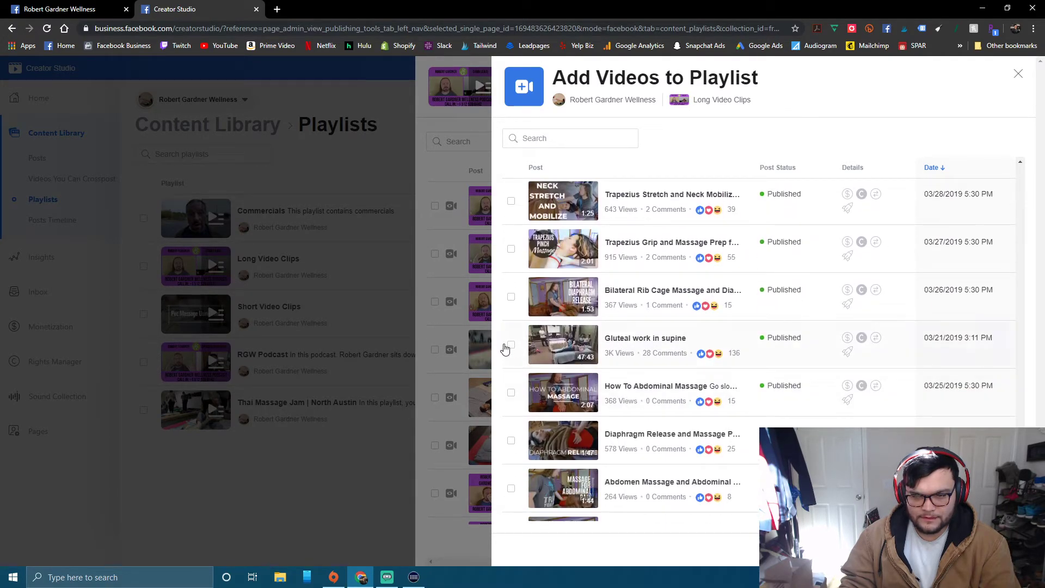
- Check the remaining videos back to February 2019 and submit the selected videos to the Long Video Clips playlist
scroll(647, 369, down, 6)
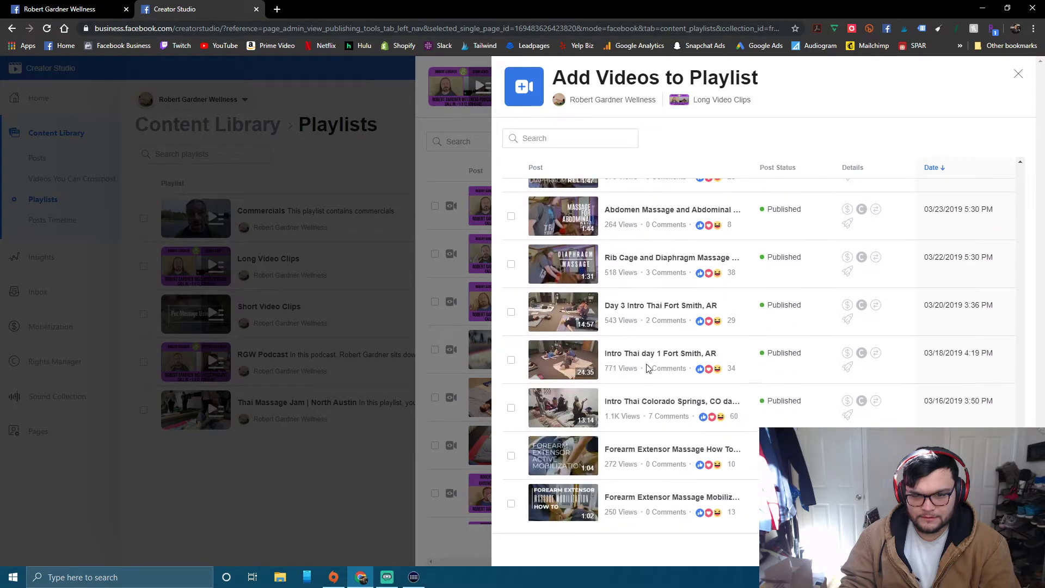
scroll(644, 363, down, 9)
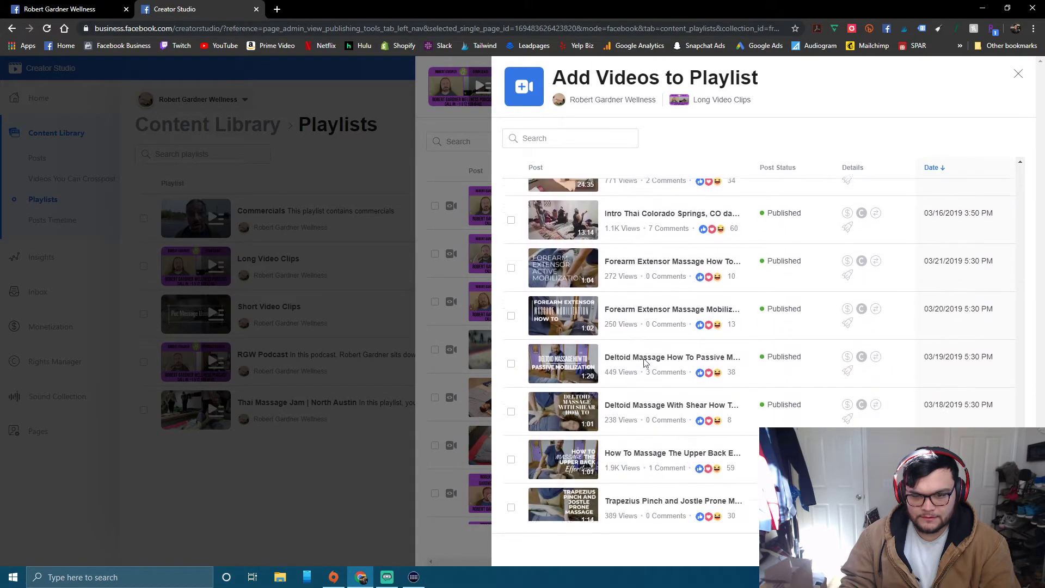
scroll(644, 363, down, 6)
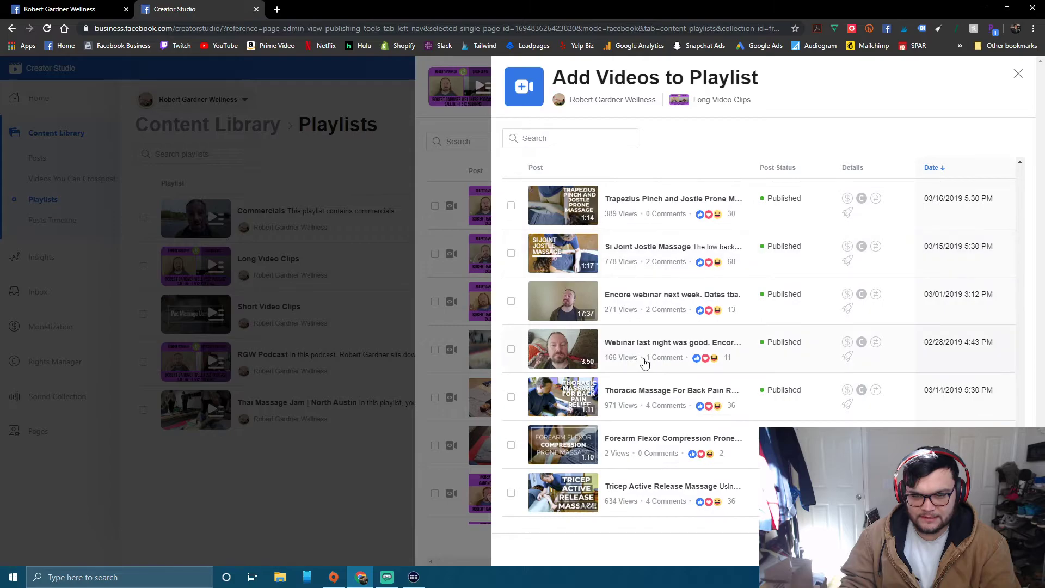
scroll(644, 363, down, 5)
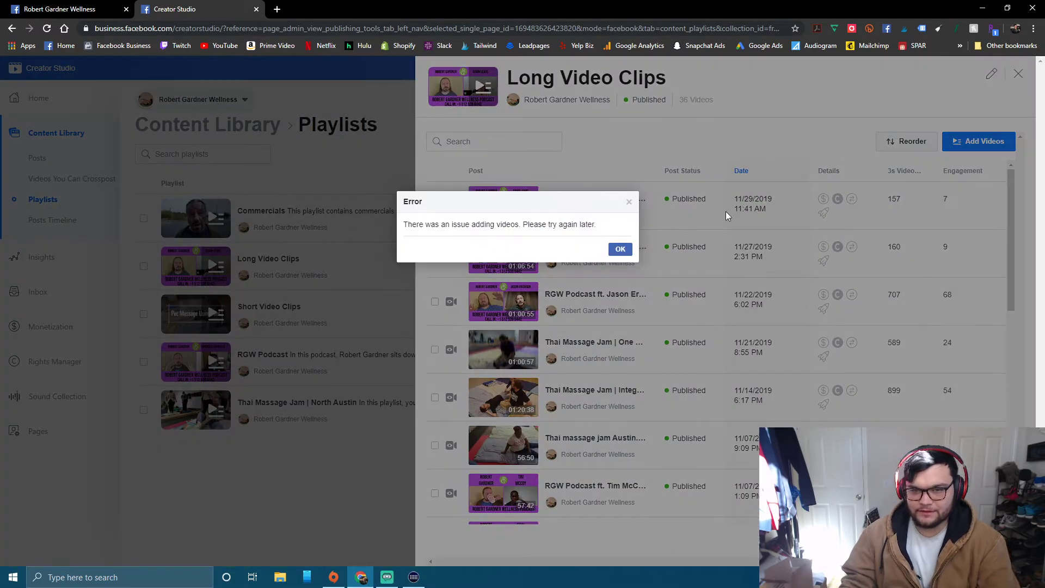
click(622, 249)
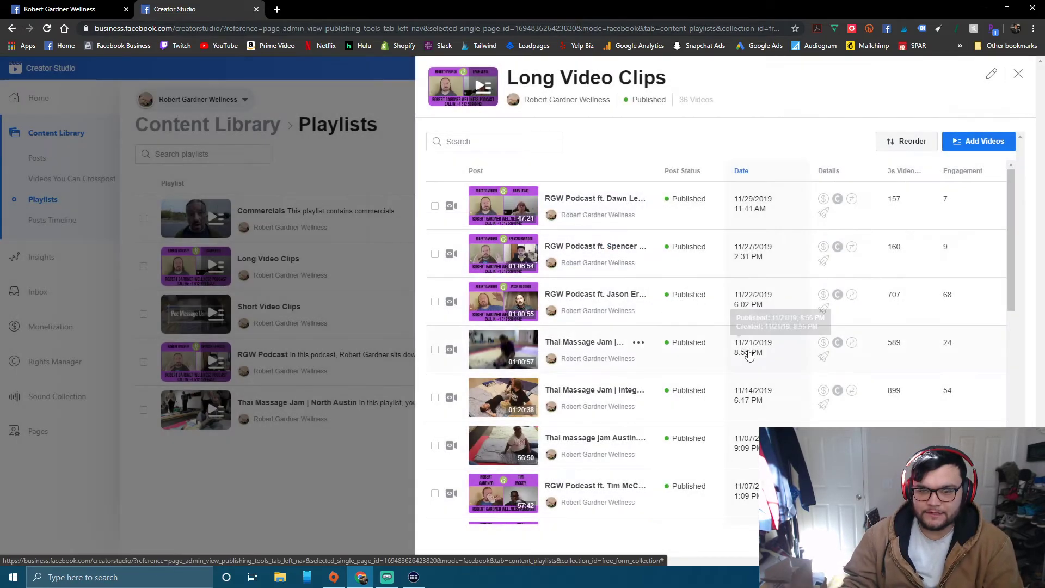
- Set the Long Video Clips playlist's video display order to Date posted (newest) and save it
scroll(655, 354, down, 10)
scroll(655, 354, down, 8)
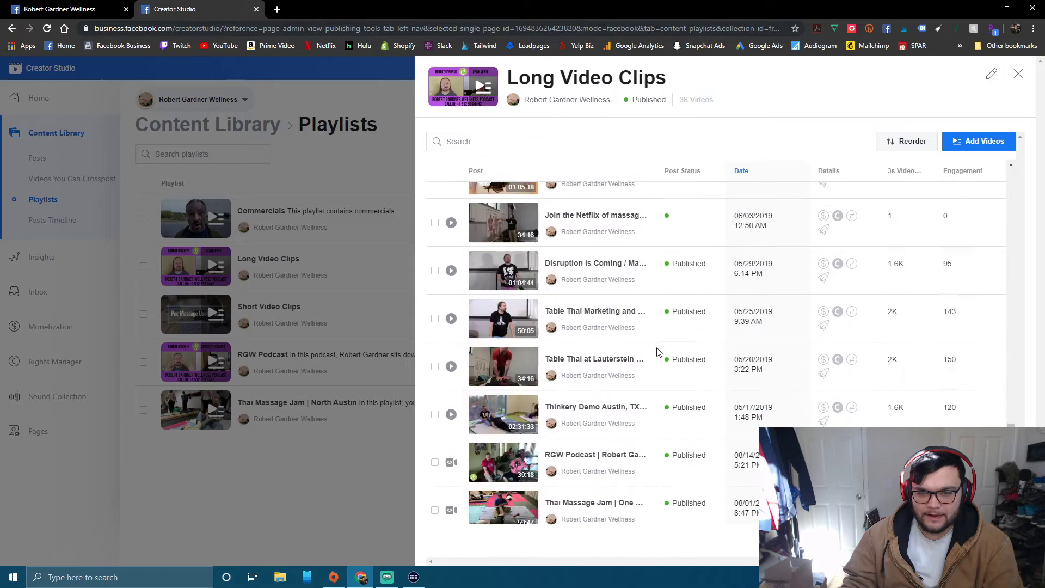
scroll(768, 389, up, 1)
scroll(768, 390, up, 15)
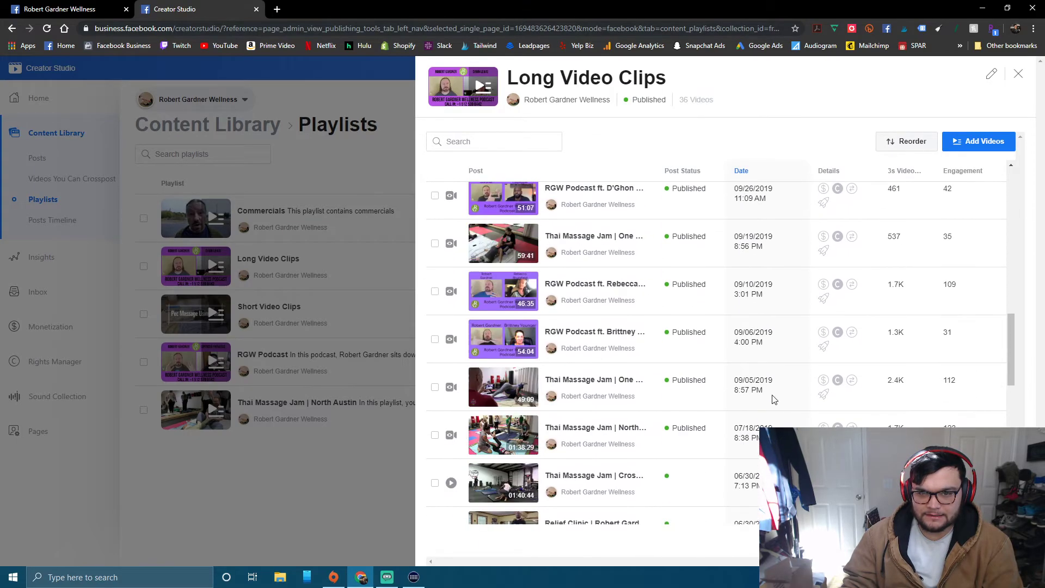
click(896, 143)
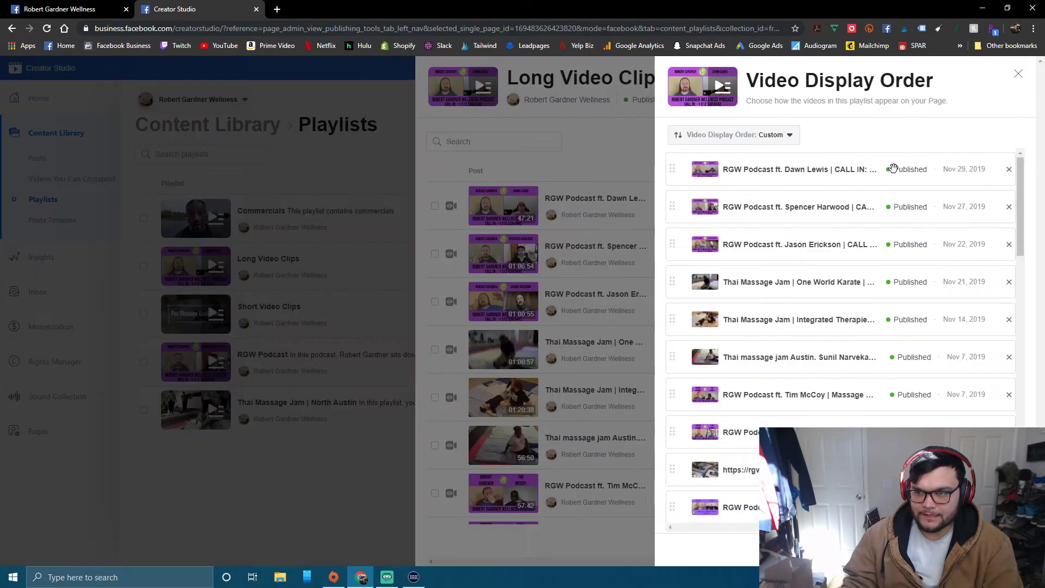
click(783, 136)
click(741, 169)
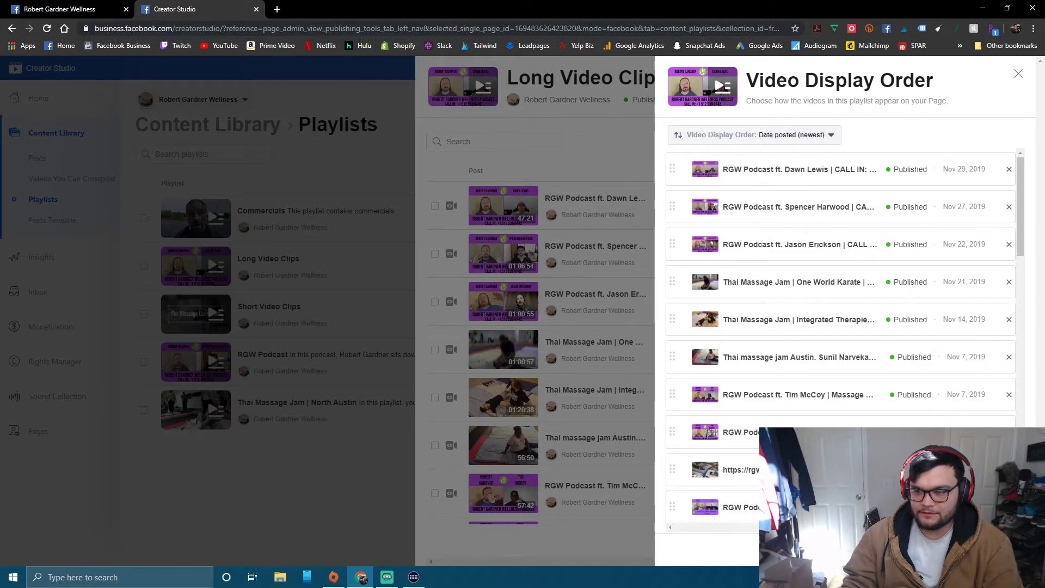
click(1004, 549)
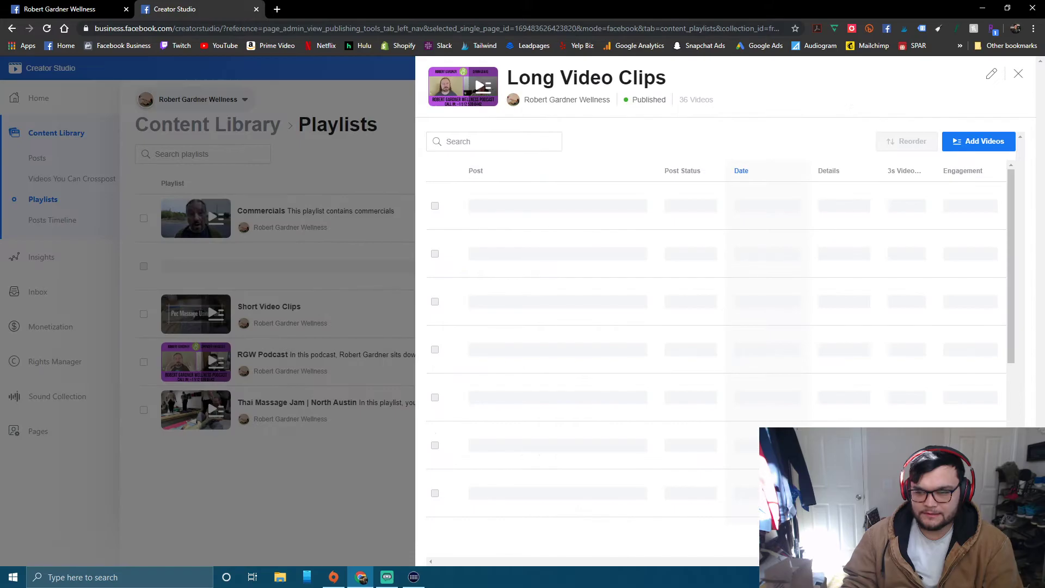
- Examine the reordered Long Video Clips playlist down to its oldest videos, checking that the long recordings were added
scroll(713, 215, down, 10)
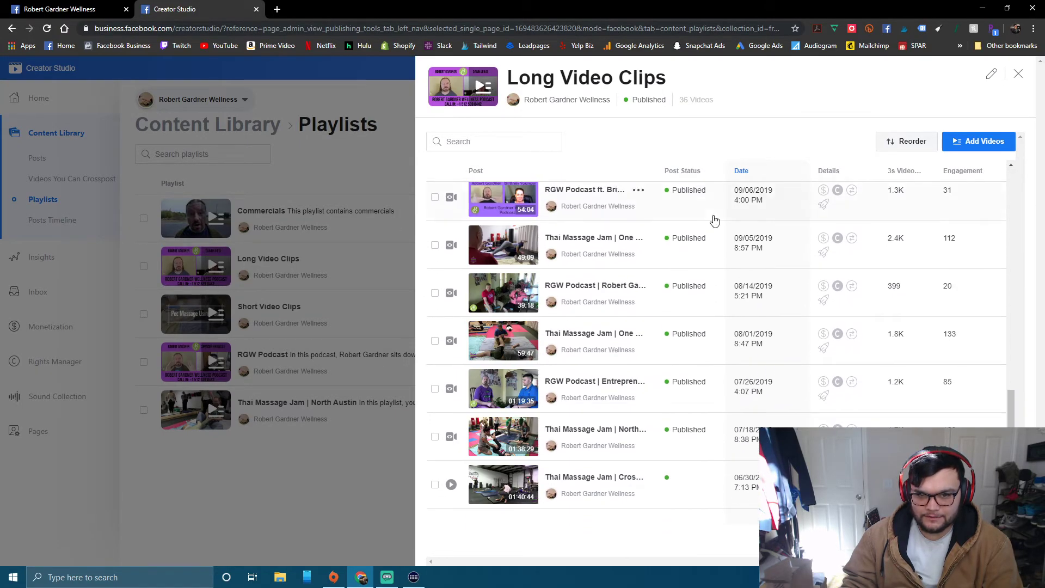
scroll(713, 219, down, 12)
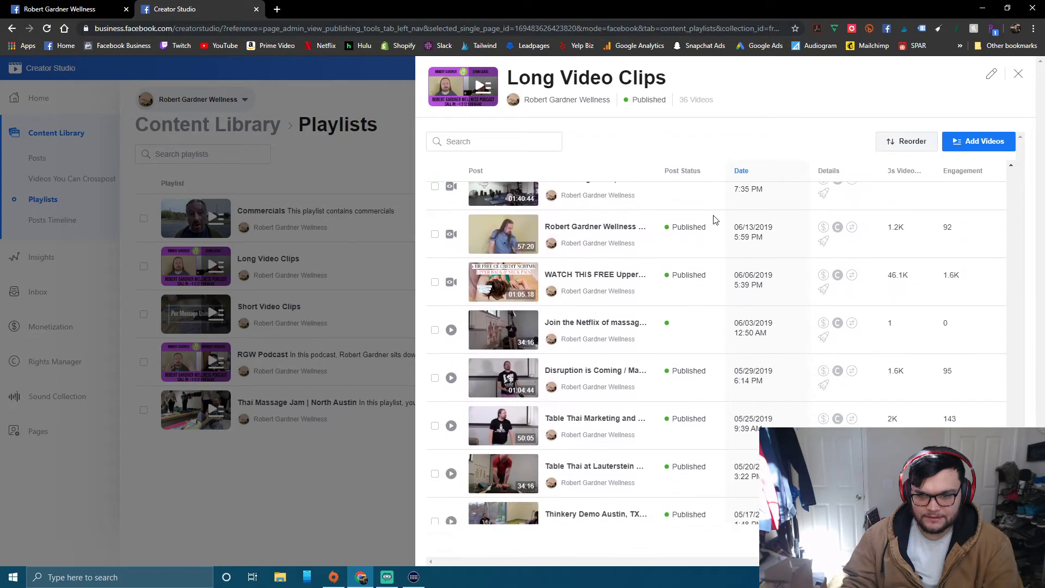
scroll(714, 219, down, 1)
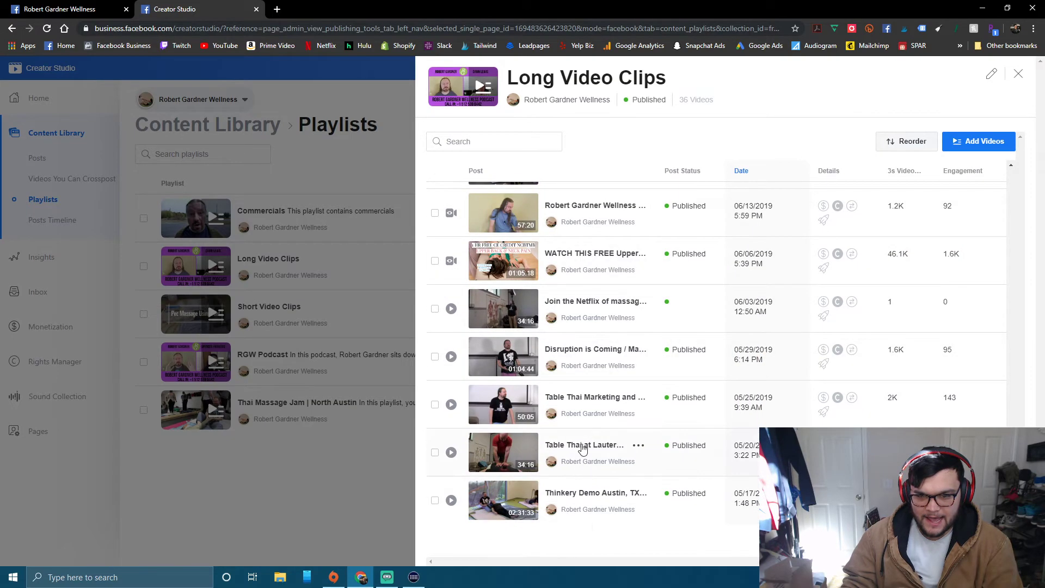
scroll(571, 424, up, 3)
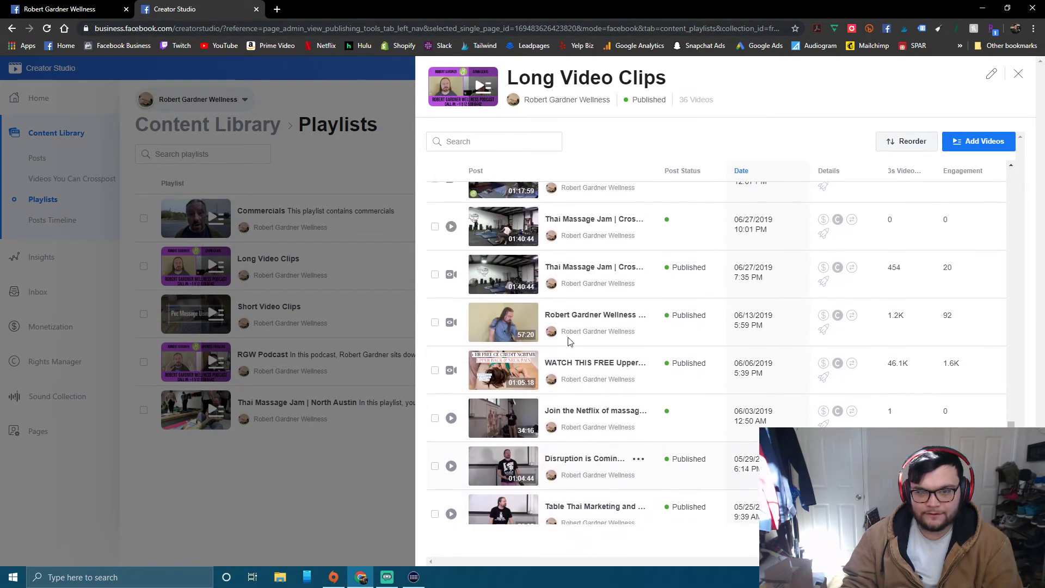
scroll(496, 292, up, 10)
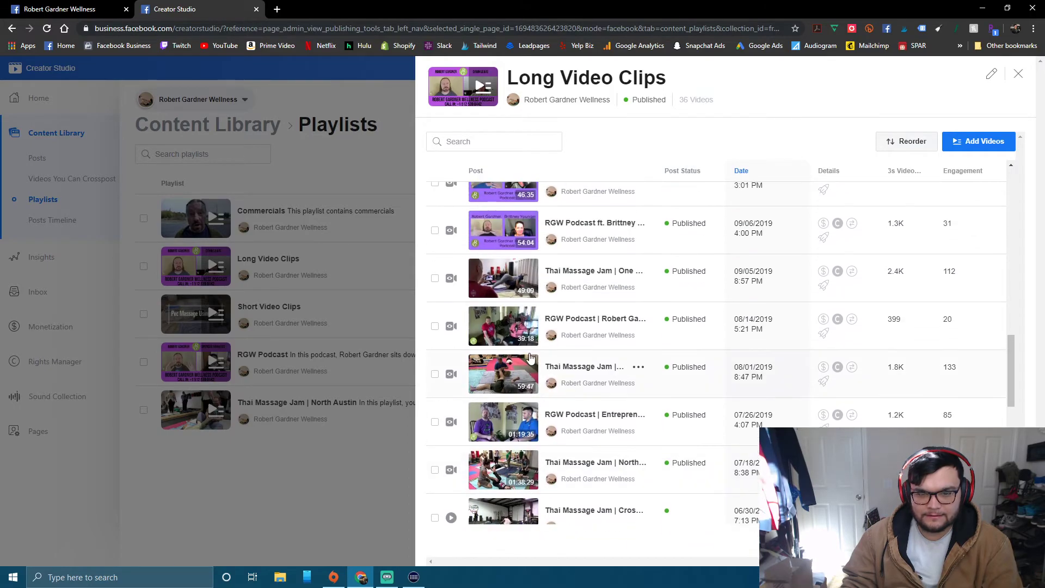
scroll(592, 376, up, 3)
scroll(592, 376, down, 8)
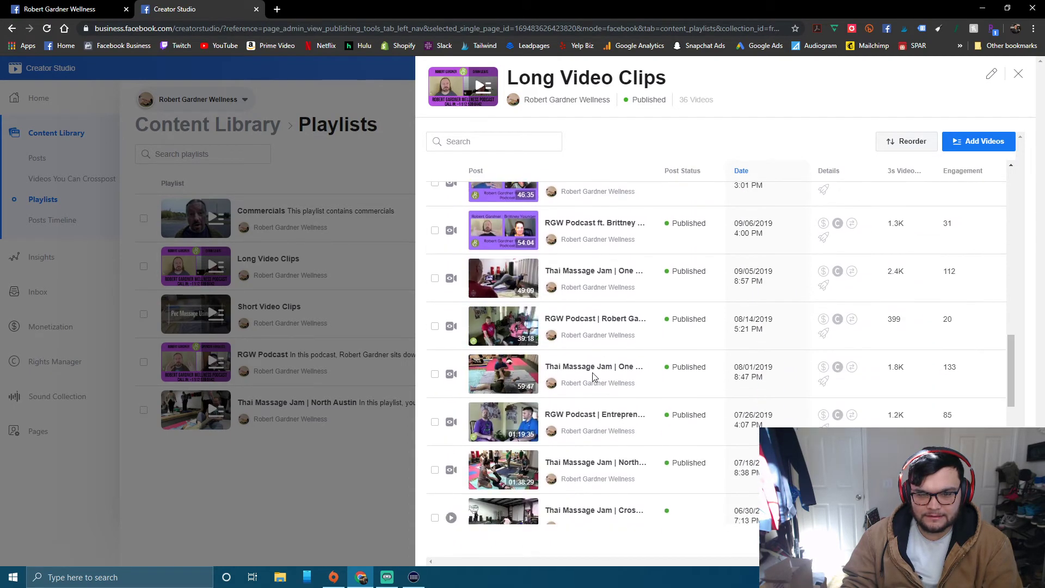
scroll(592, 375, down, 1)
scroll(593, 378, down, 8)
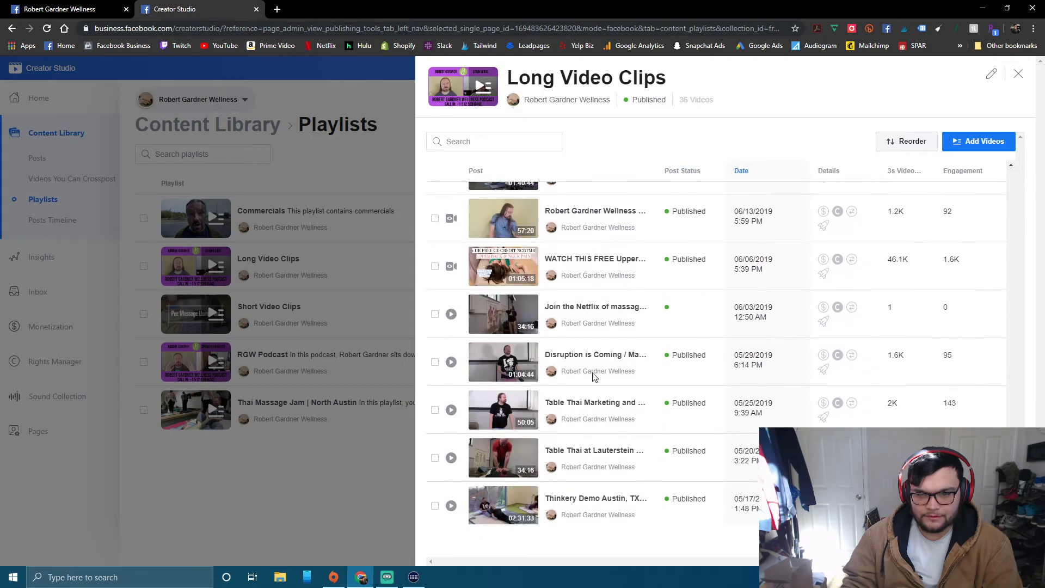
scroll(653, 381, up, 15)
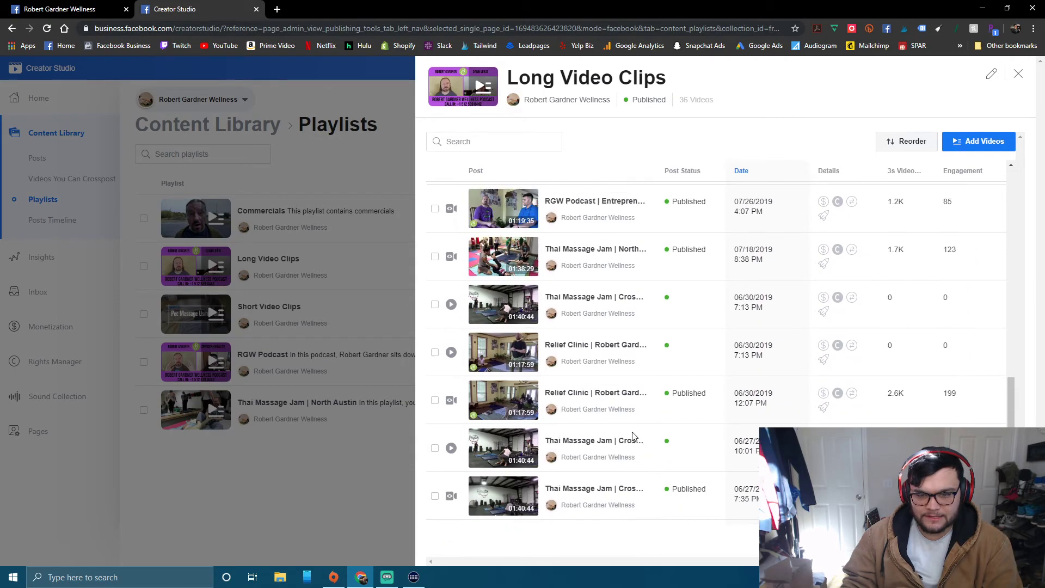
scroll(702, 338, up, 3)
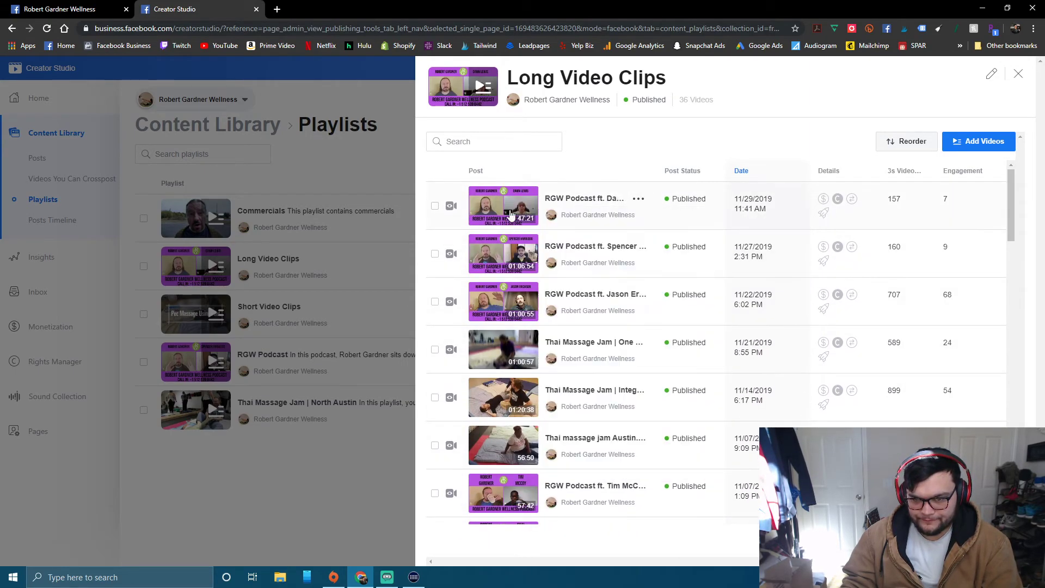
- Start adding videos to the Long Video Clips playlist again and look through the November 2019 videos for missing long recordings
click(979, 142)
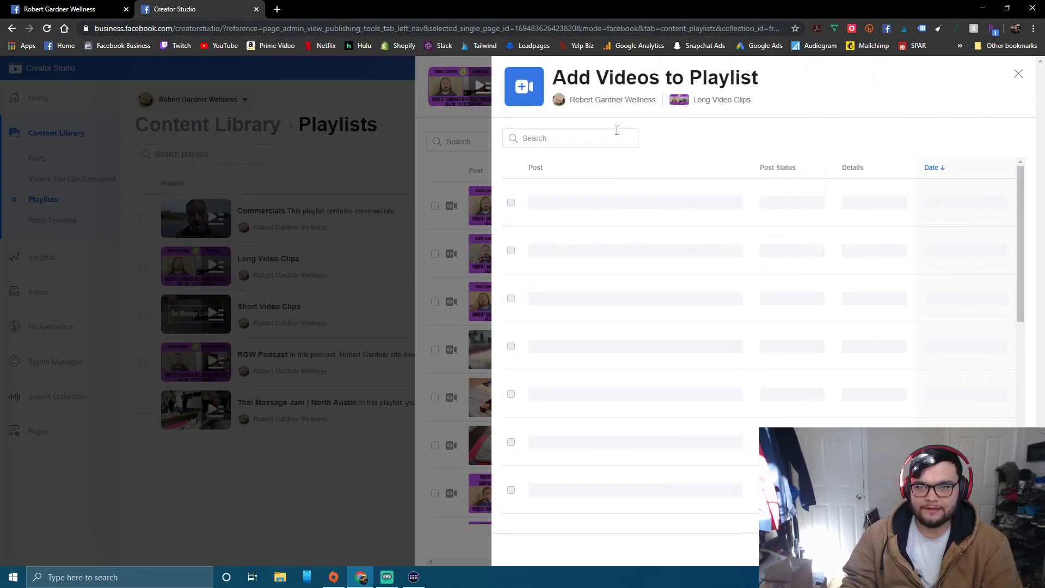
scroll(566, 327, down, 15)
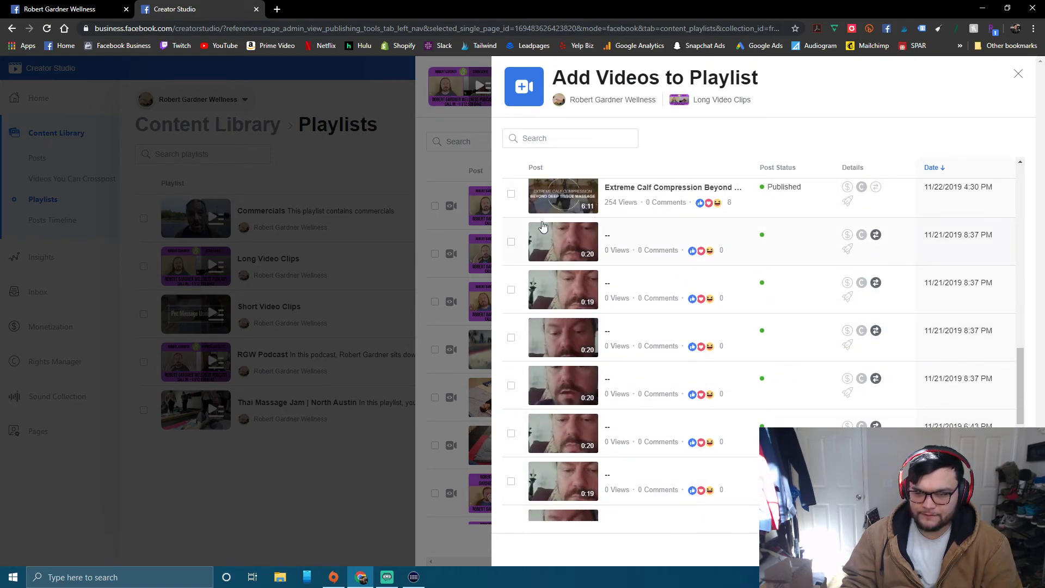
scroll(562, 390, down, 10)
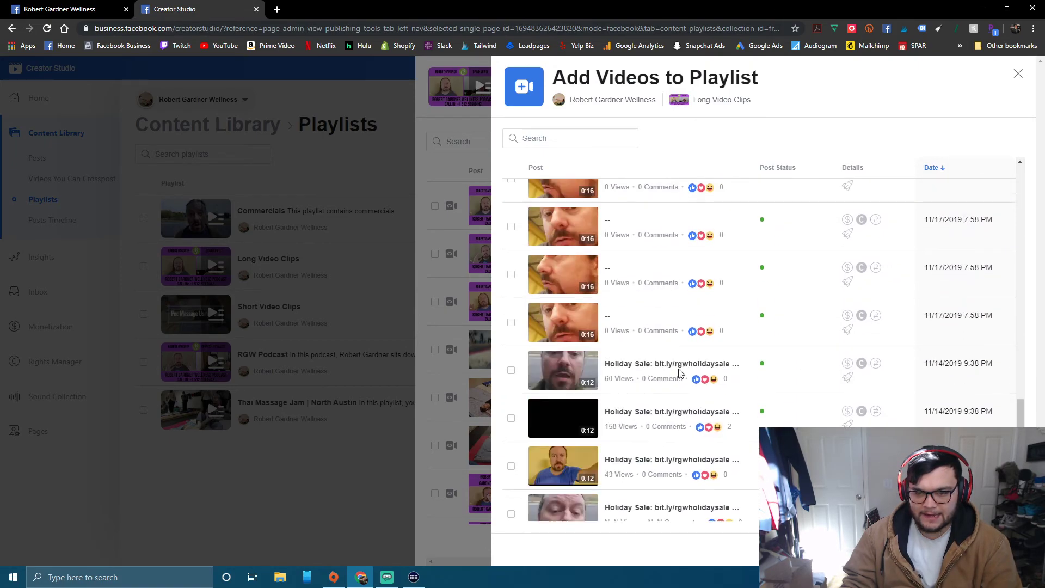
scroll(754, 411, down, 6)
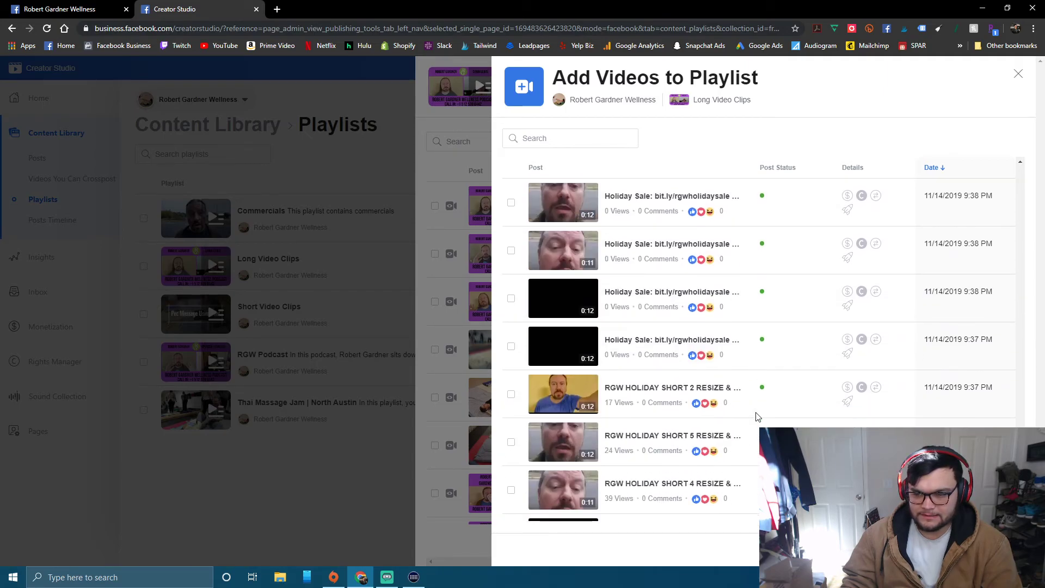